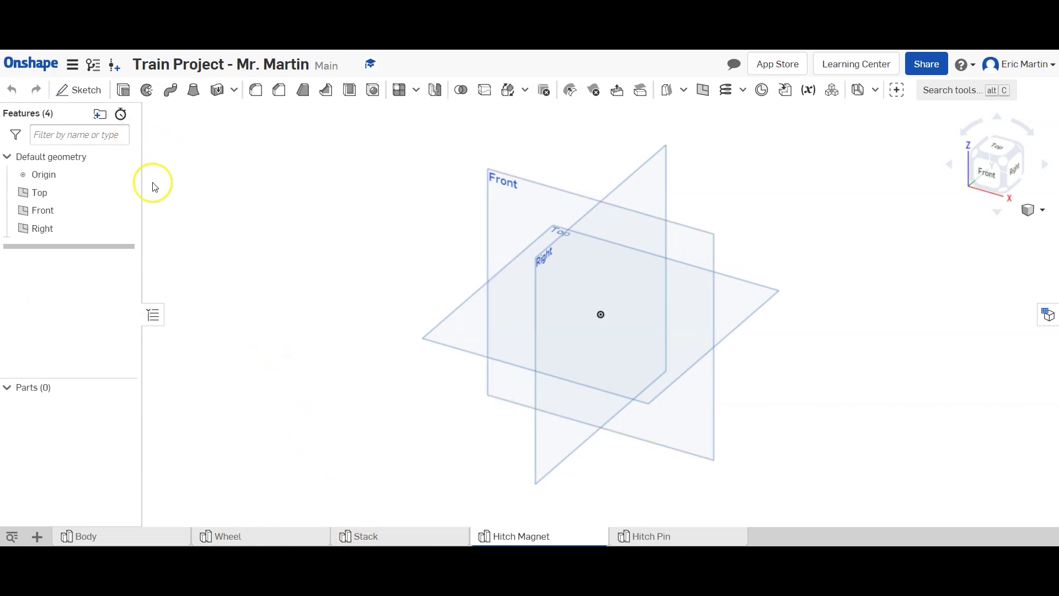
Start a new sketch on the Top plane, viewed straight down.
left_click(79, 90)
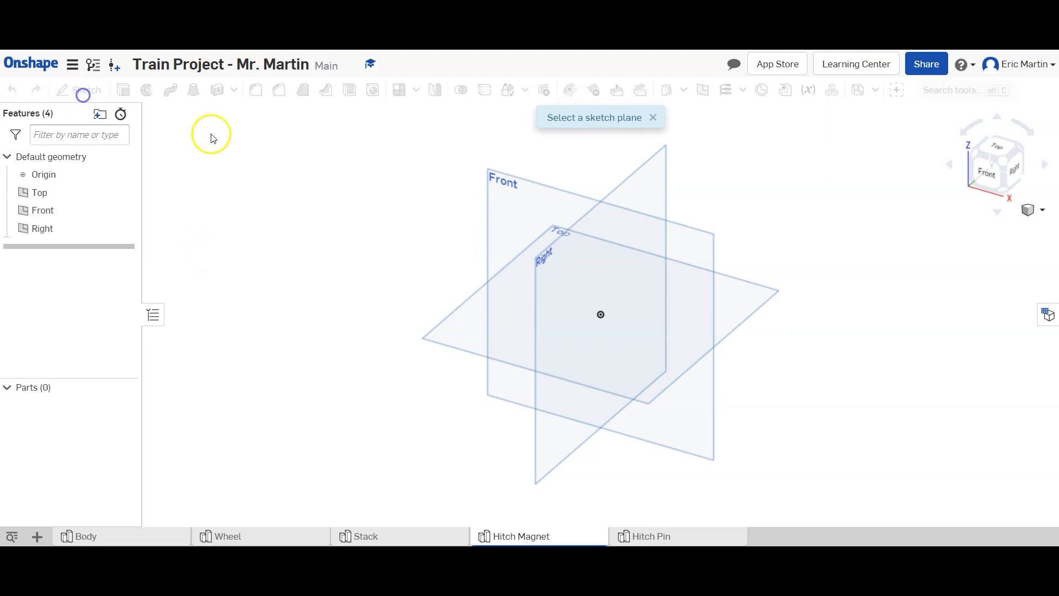
left_click(755, 311)
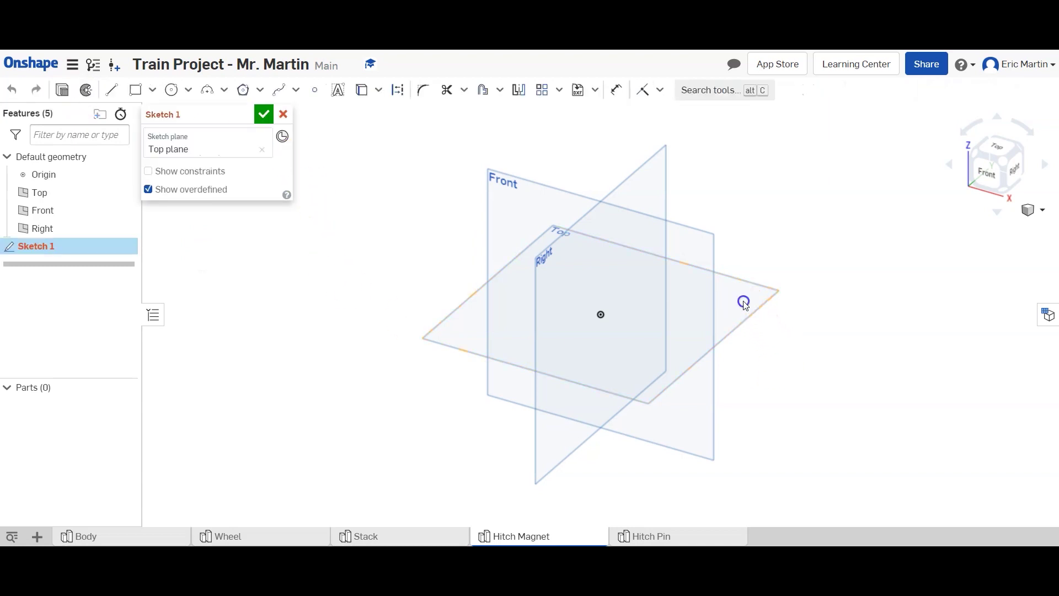
left_click(998, 150)
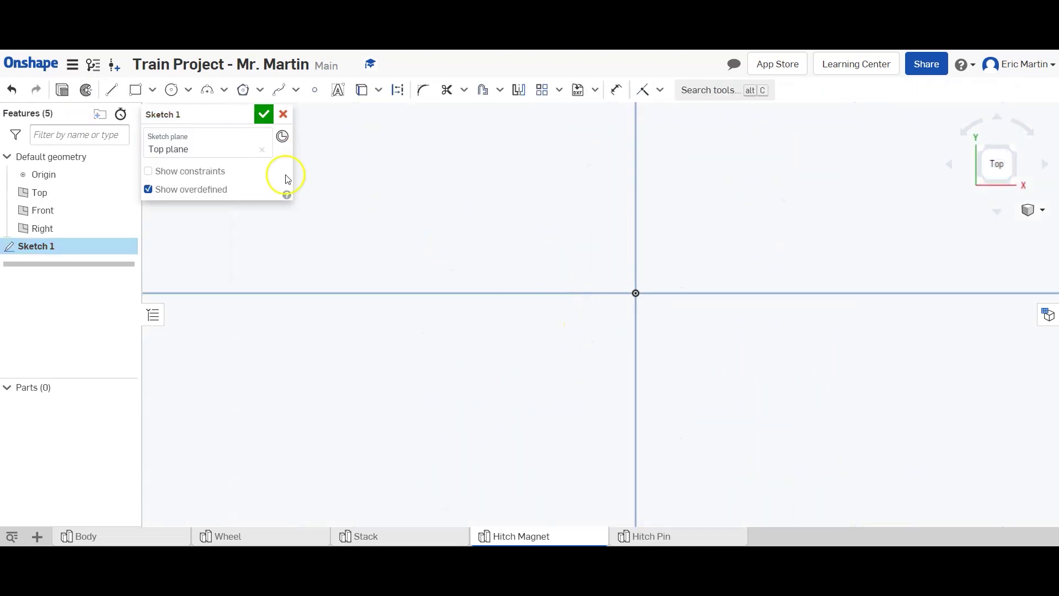
Draw concentric circles at the origin, Ø0.25 and Ø0.45, and finish the sketch.
left_click(171, 90)
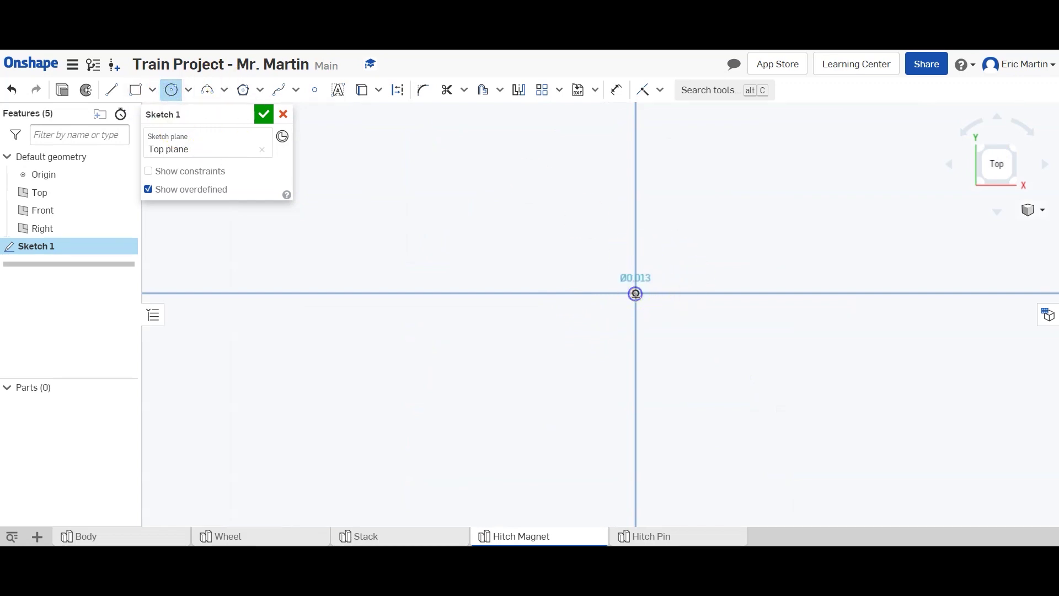
left_click(674, 328)
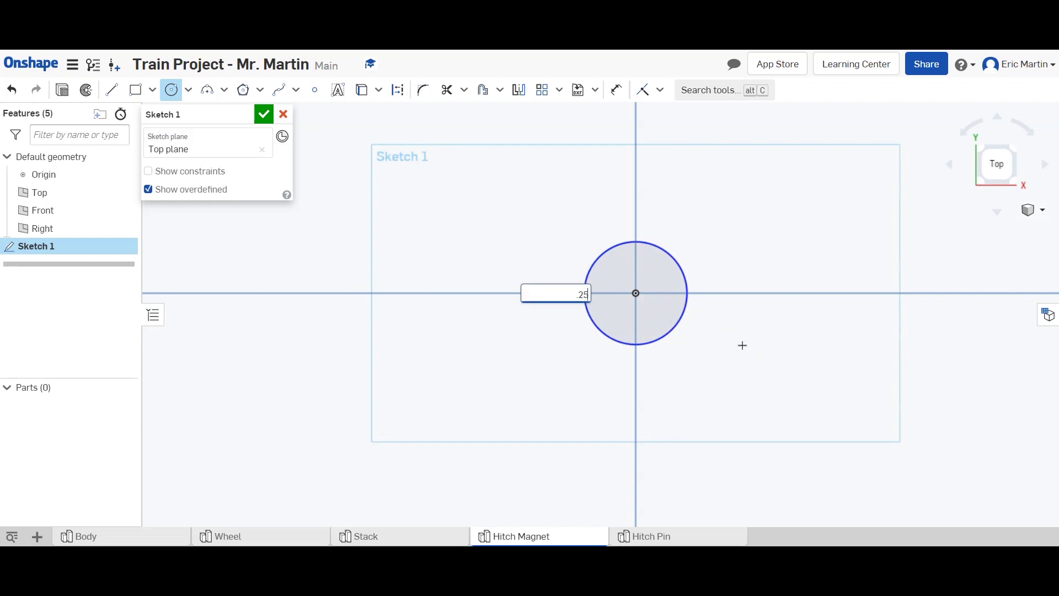
type(".25")
key("Return")
left_click(637, 298)
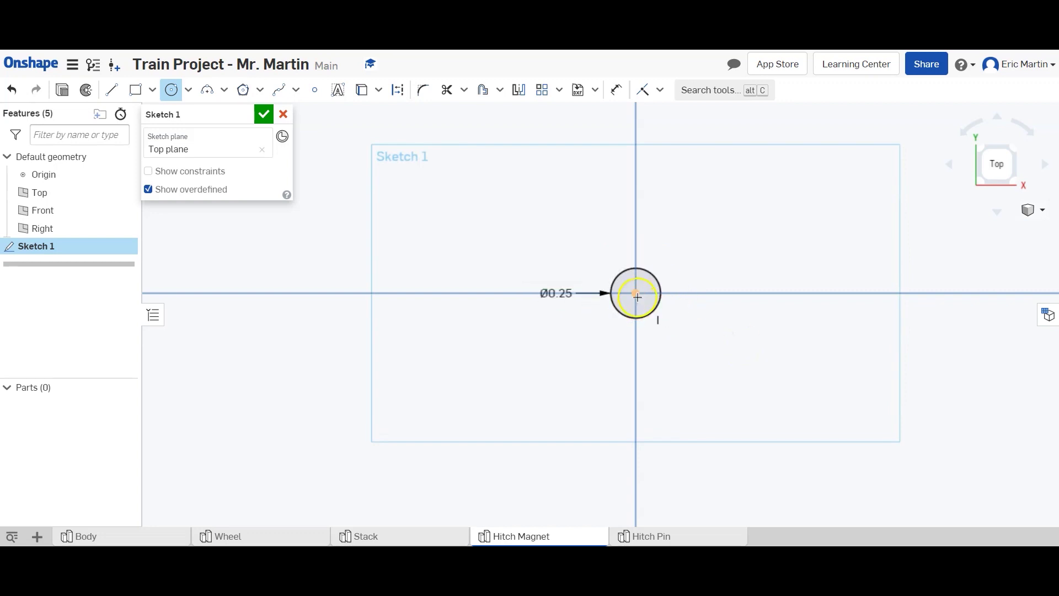
left_click(653, 341)
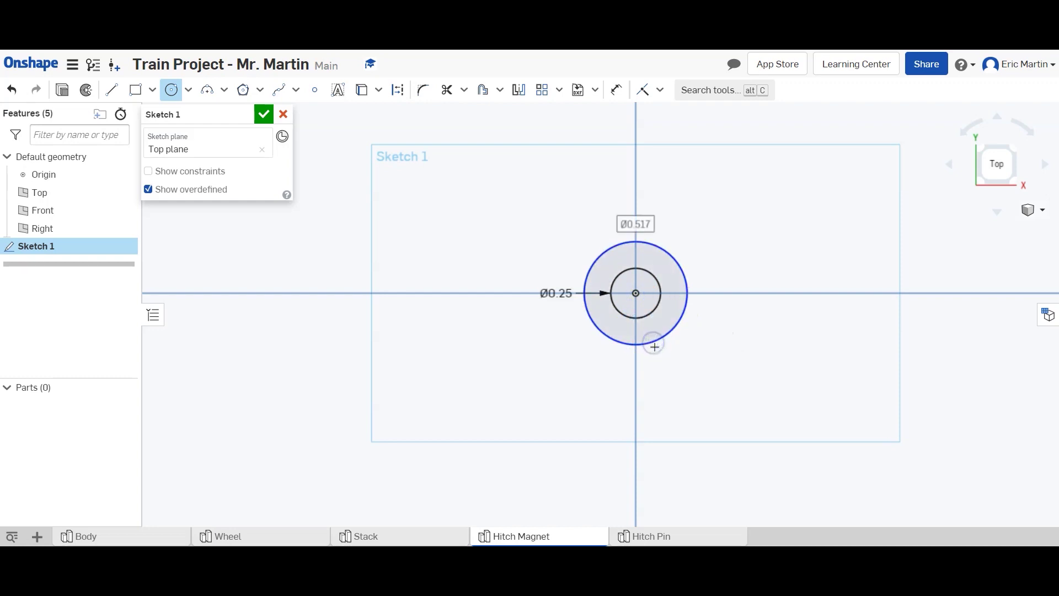
type(".45")
key("Return")
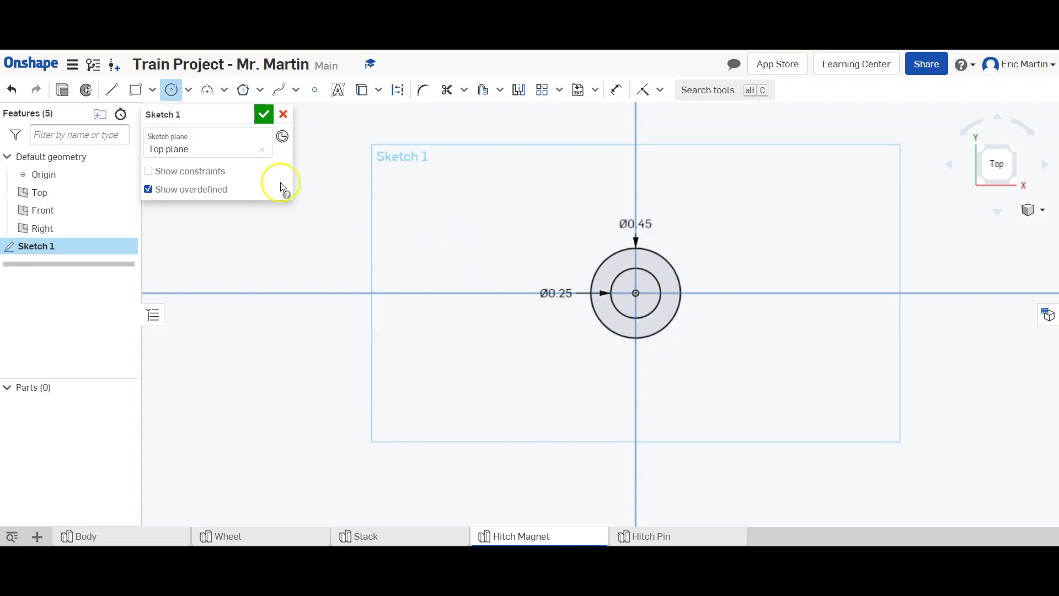
left_click(263, 114)
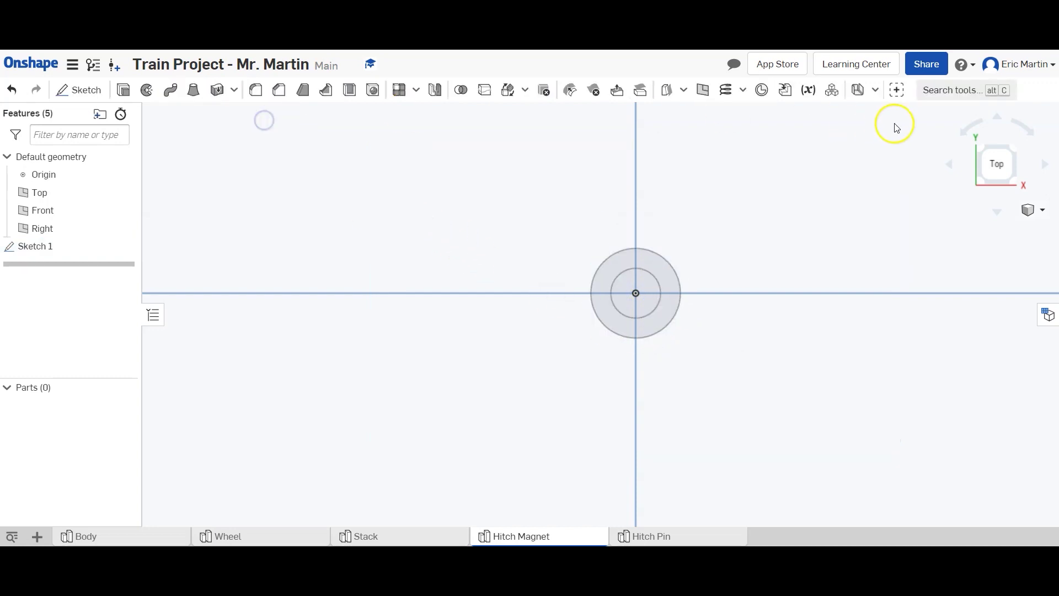
Extrude the ring between the two circles 0.25 in to form hollow cylinder Part 1.
left_click(977, 148)
scroll(532, 320, "up", 5)
scroll(532, 320, "up", 2)
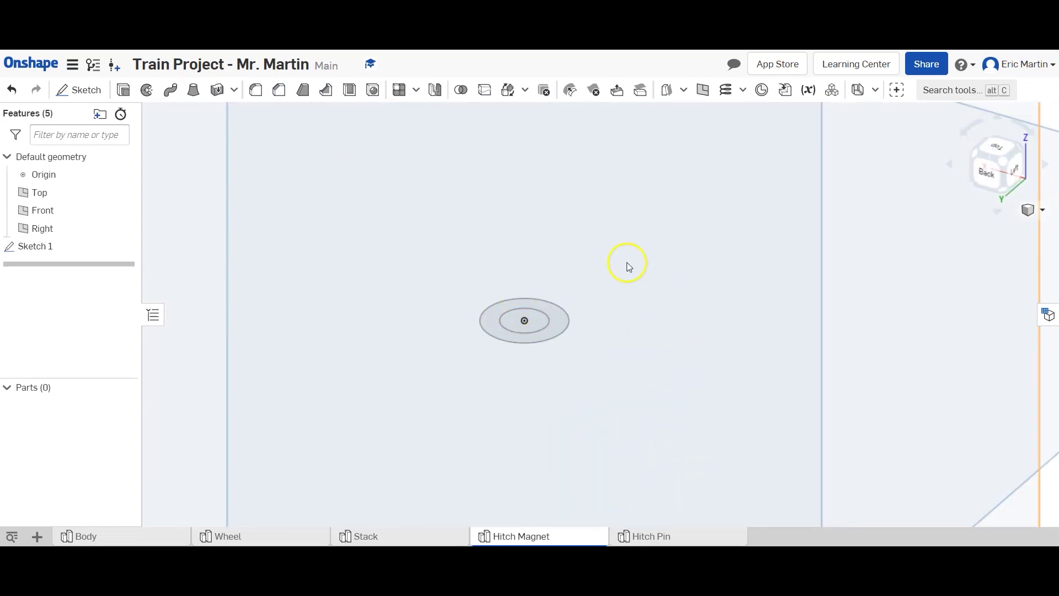
scroll(518, 329, "down", 2)
left_click(123, 91)
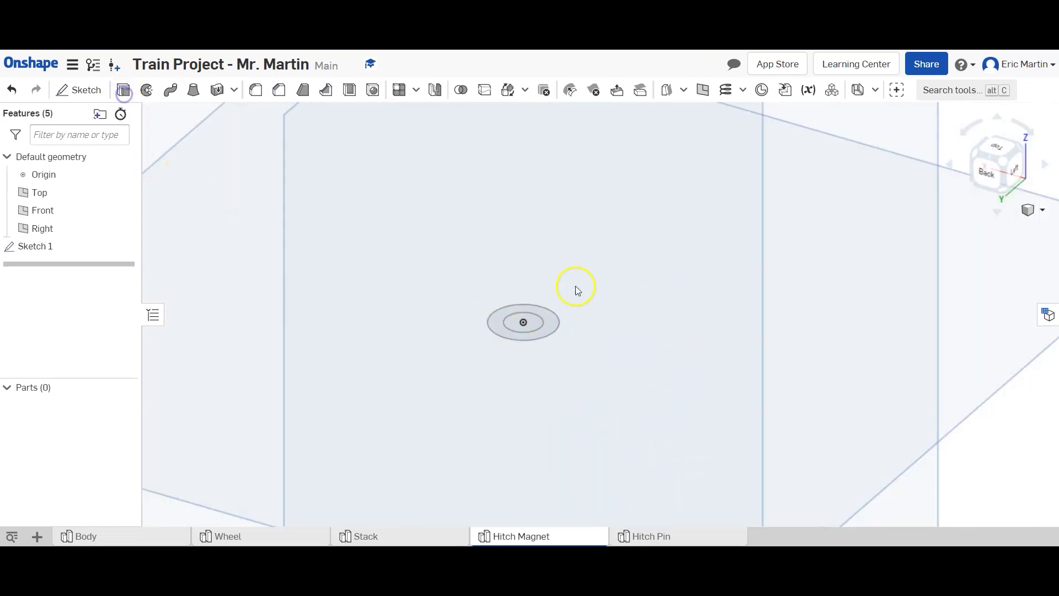
left_click(551, 326)
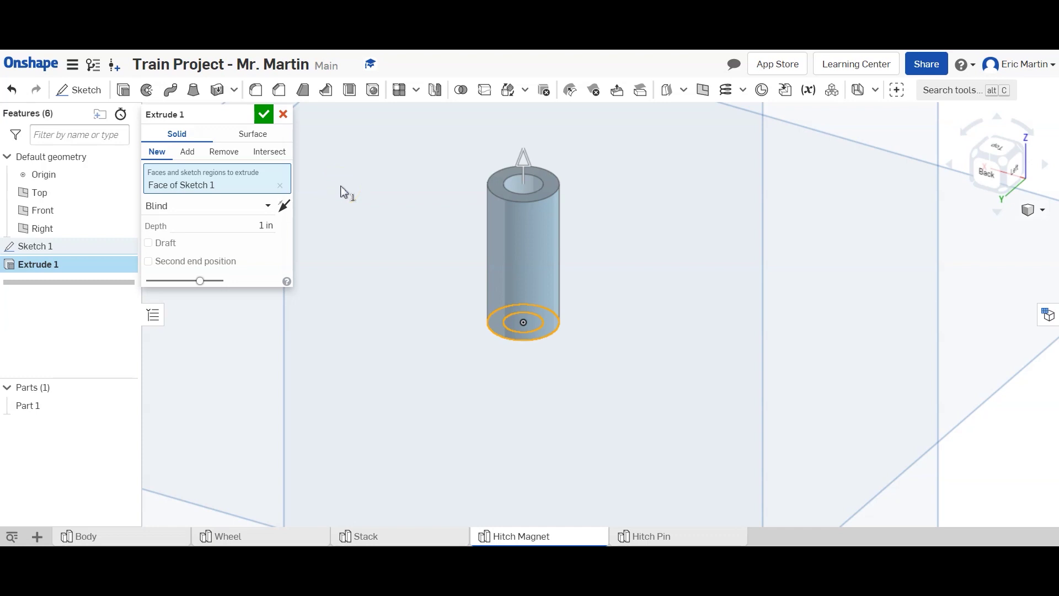
left_click(214, 230)
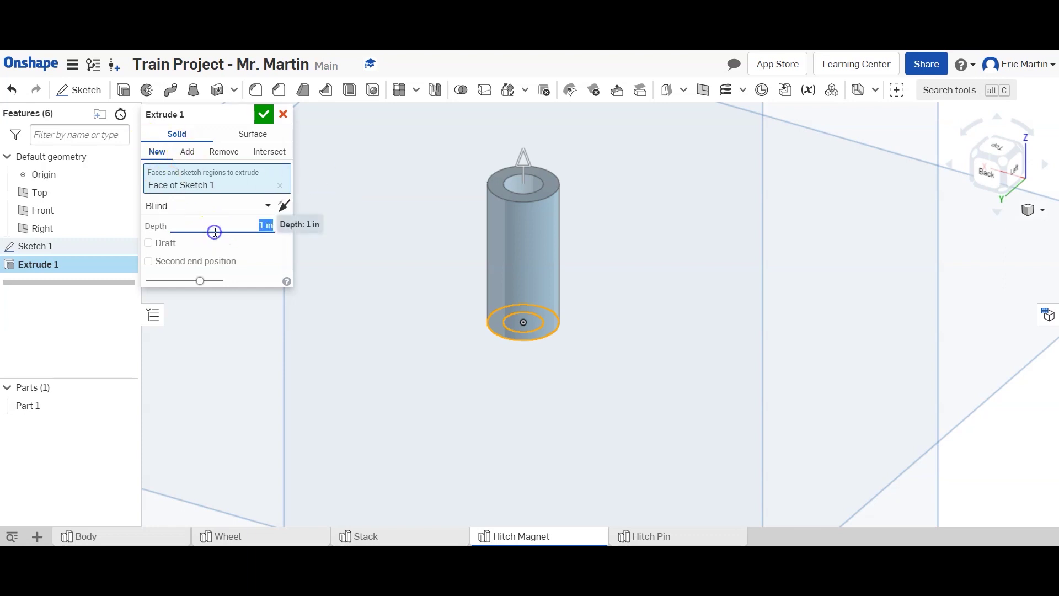
type(".25")
key("Return")
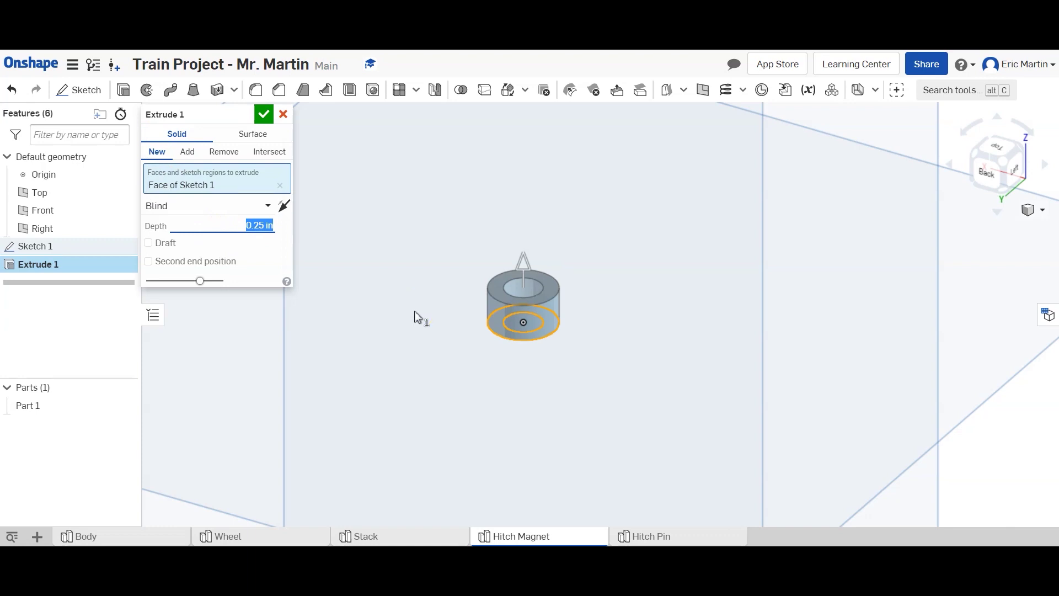
left_click(264, 114)
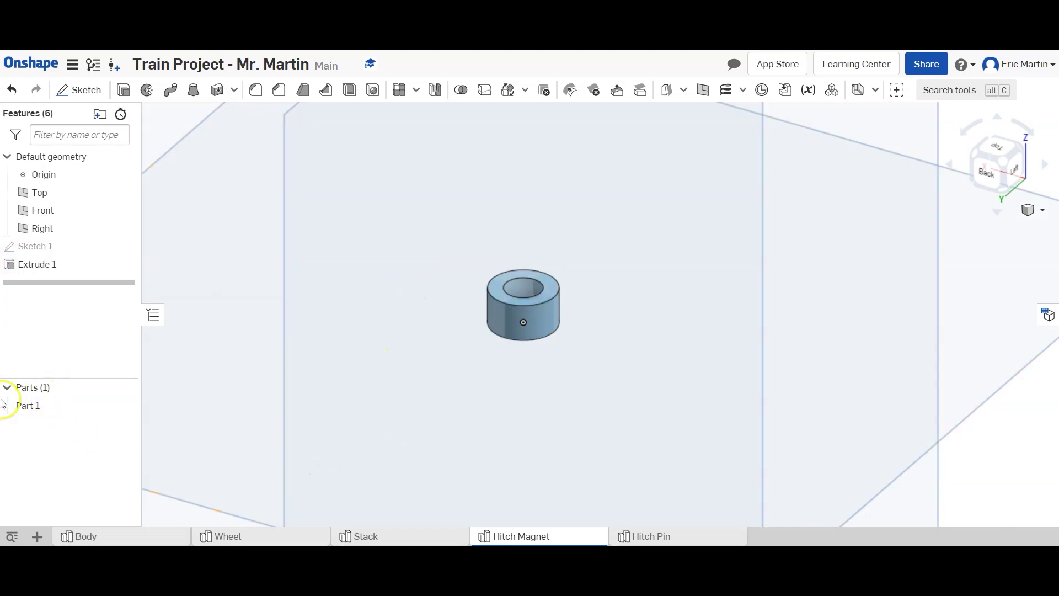
left_click(47, 406)
Assign PLA from the Onshape Material Library to Part 1.
right_click(48, 407)
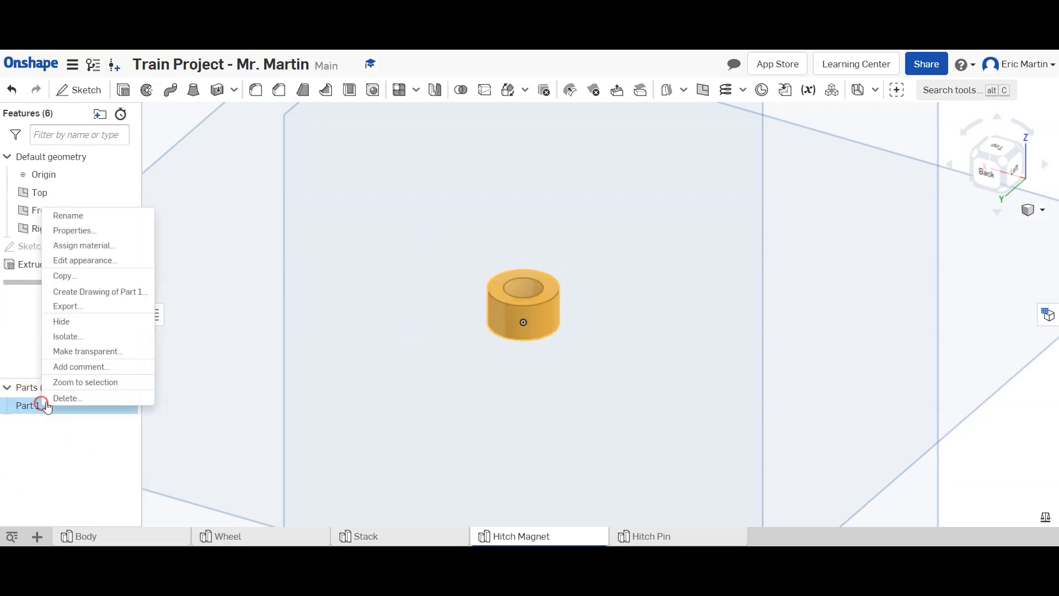
left_click(107, 246)
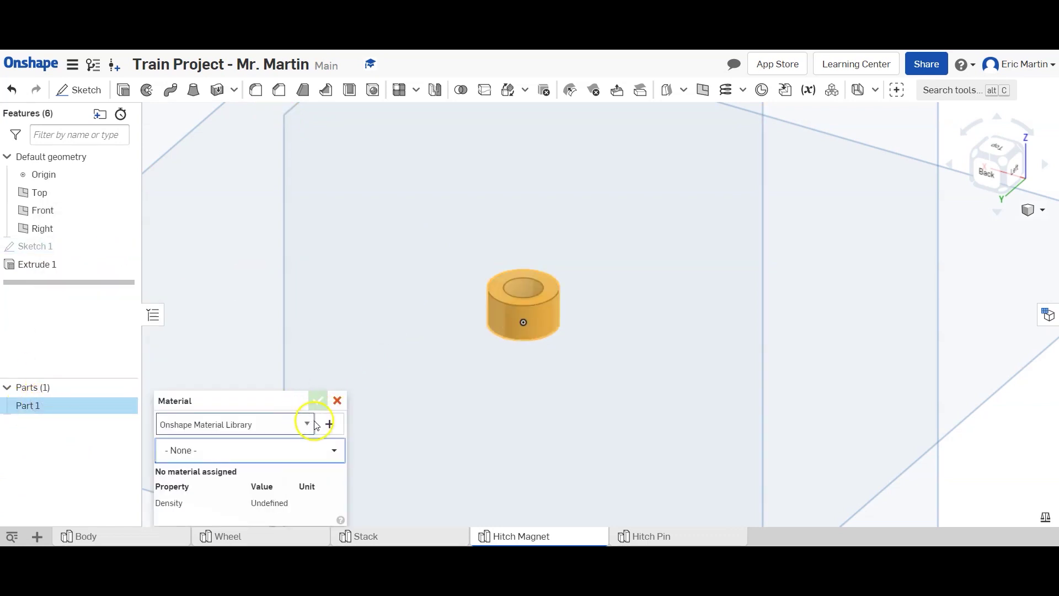
left_click(333, 449)
scroll(331, 350, "down", 3)
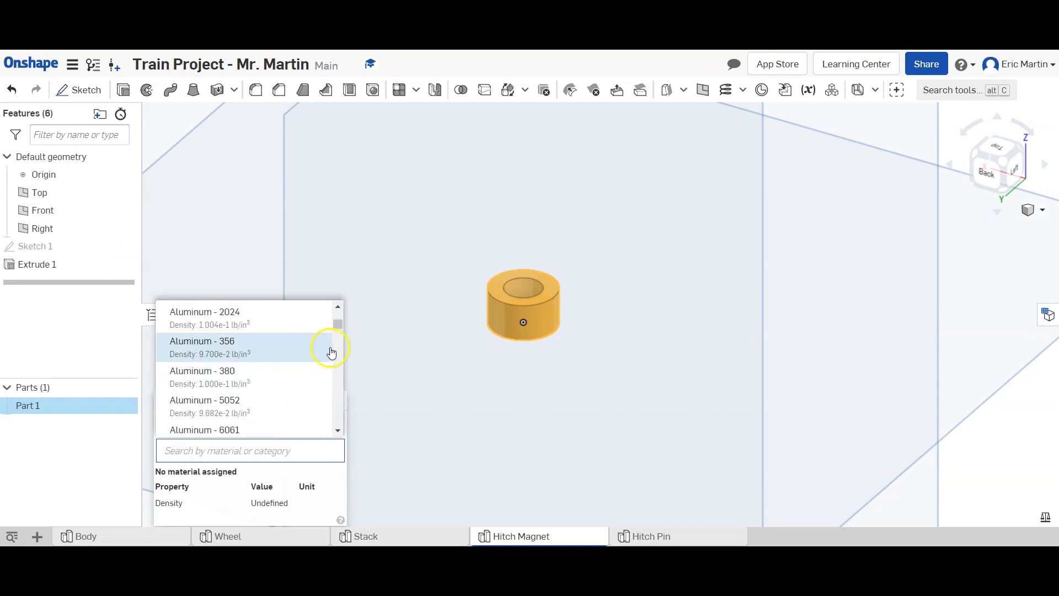
left_click_drag(335, 324, 333, 381)
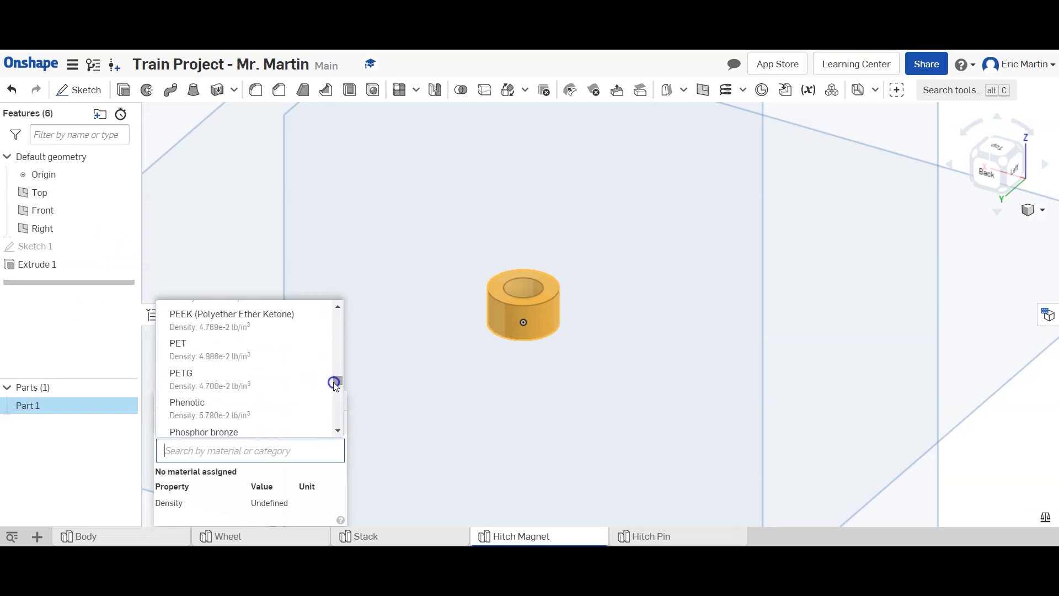
scroll(217, 403, "down", 2)
left_click(194, 373)
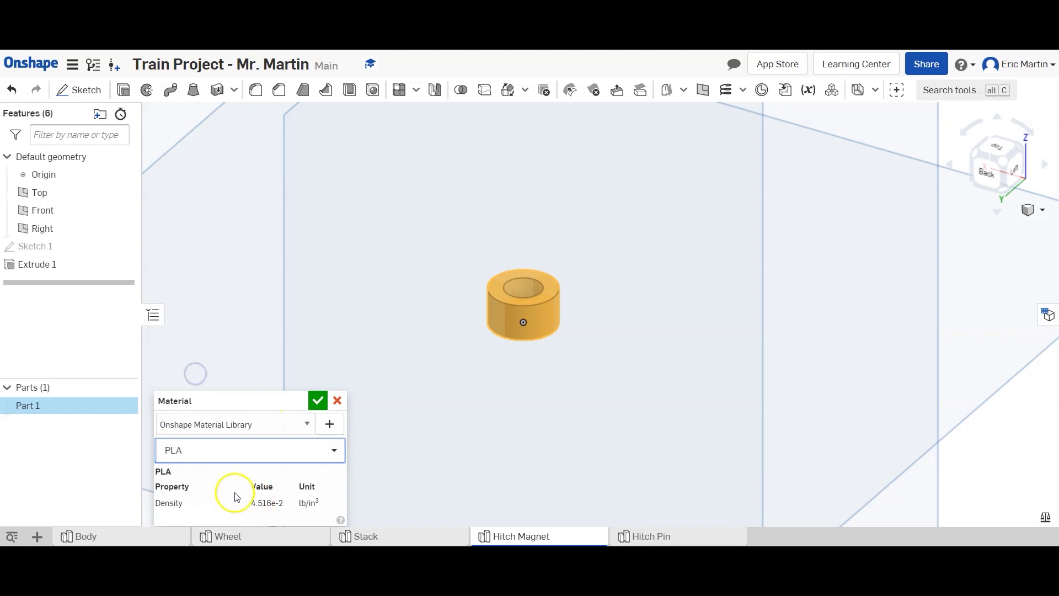
left_click(313, 402)
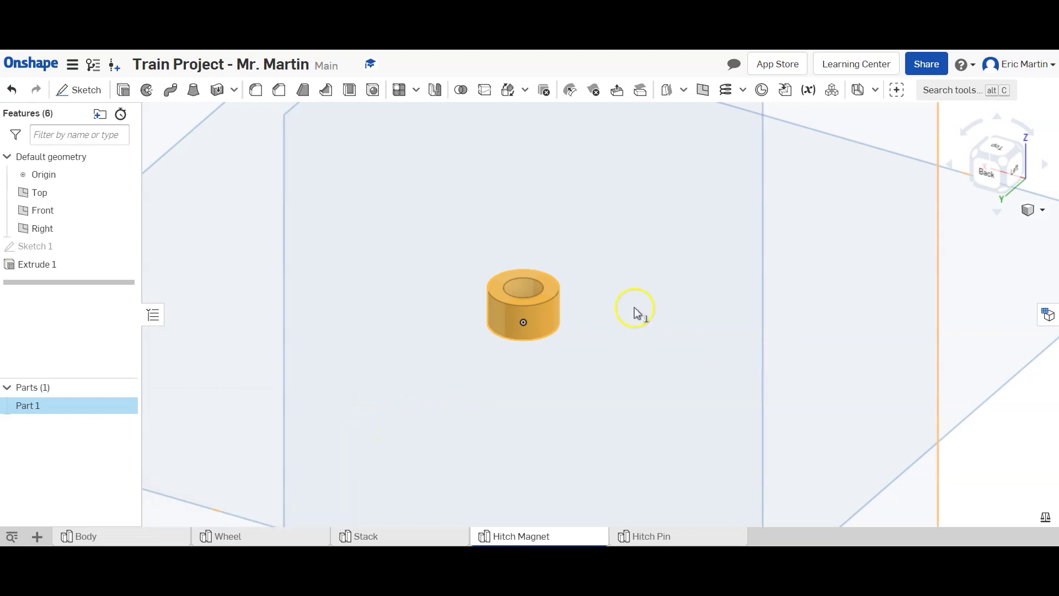
Show Part 1's mass properties, then switch to the empty Hitch Pin Part Studio.
left_click(1046, 516)
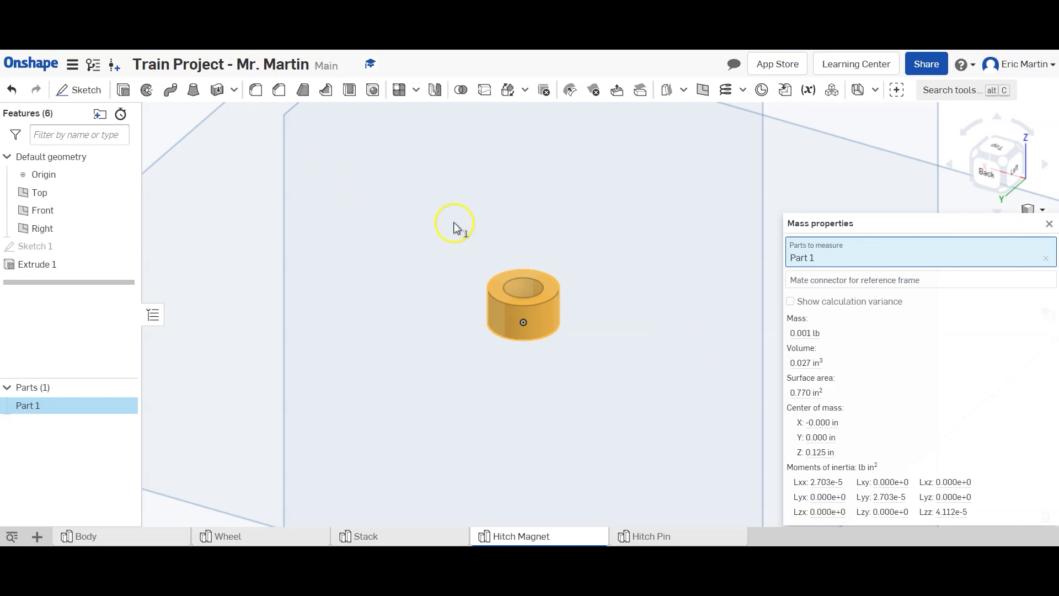
left_click(643, 541)
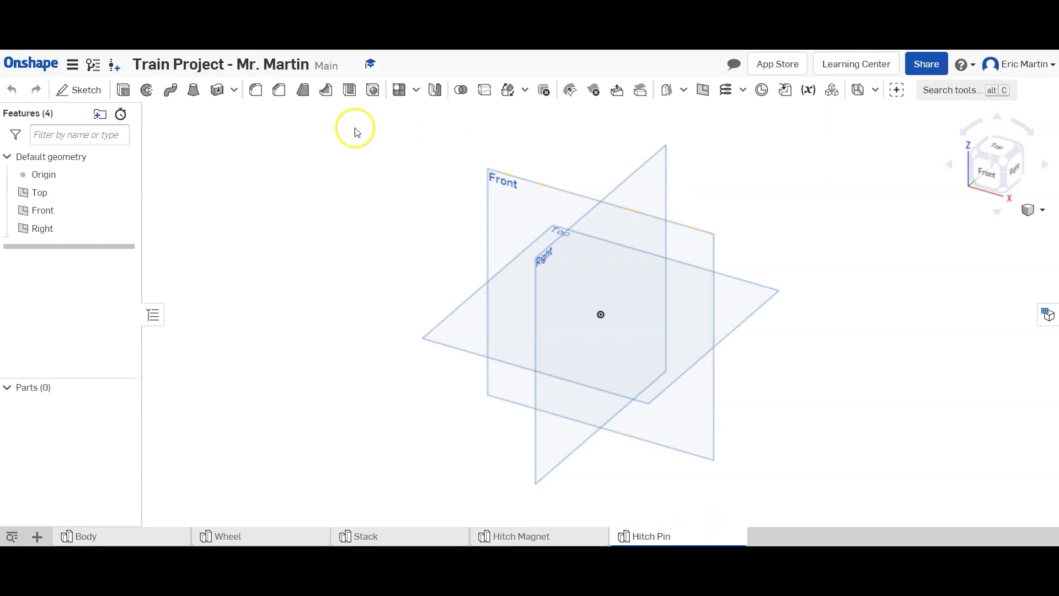
Start a sketch on the Front plane and view it face-on around the origin.
left_click(86, 102)
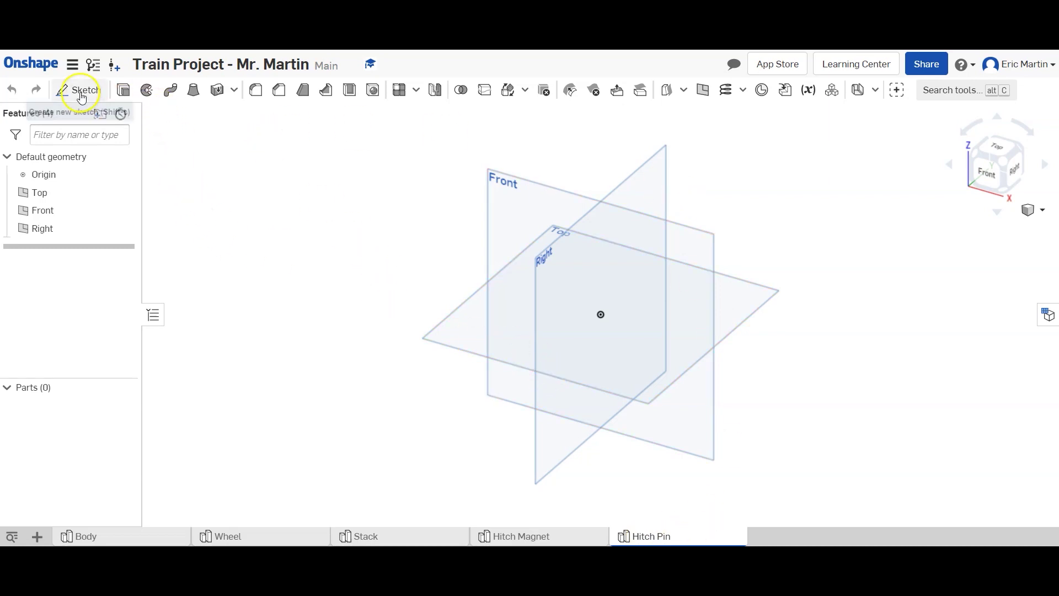
left_click(497, 203)
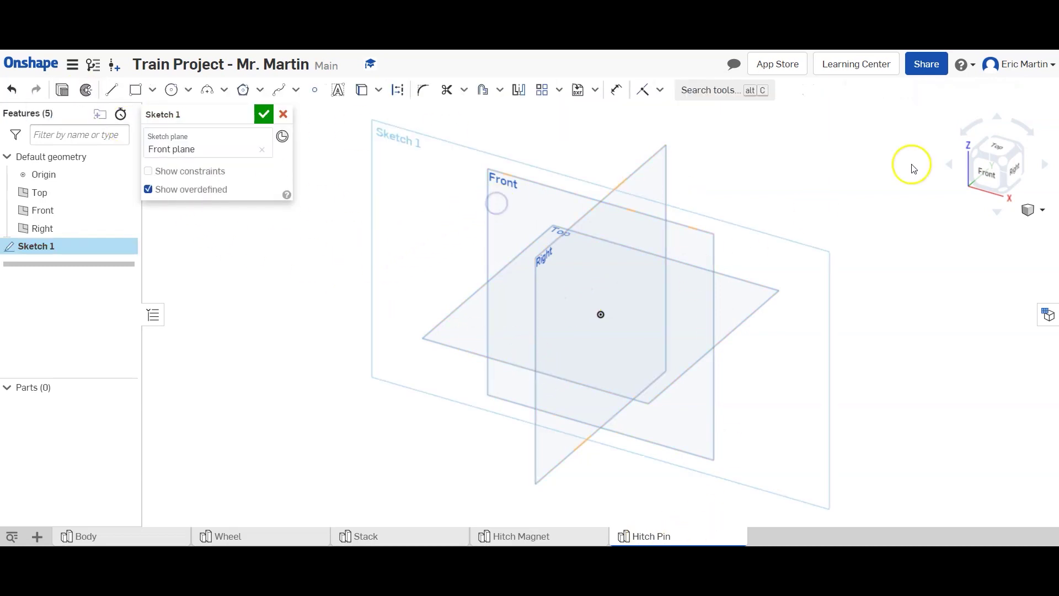
left_click(987, 170)
scroll(699, 307, "down", 3)
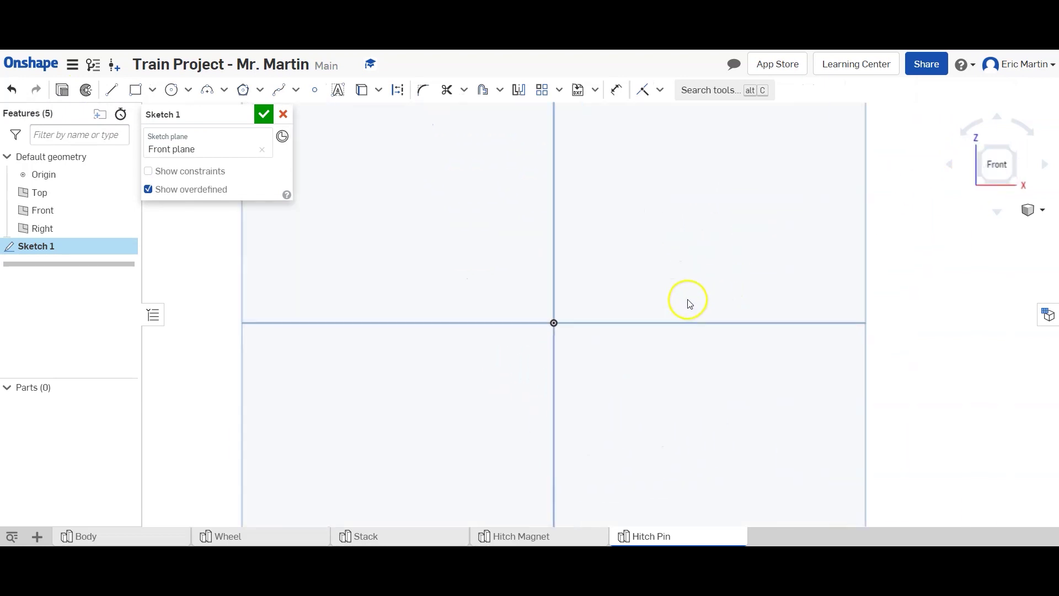
middle_click_drag(654, 281, 619, 389)
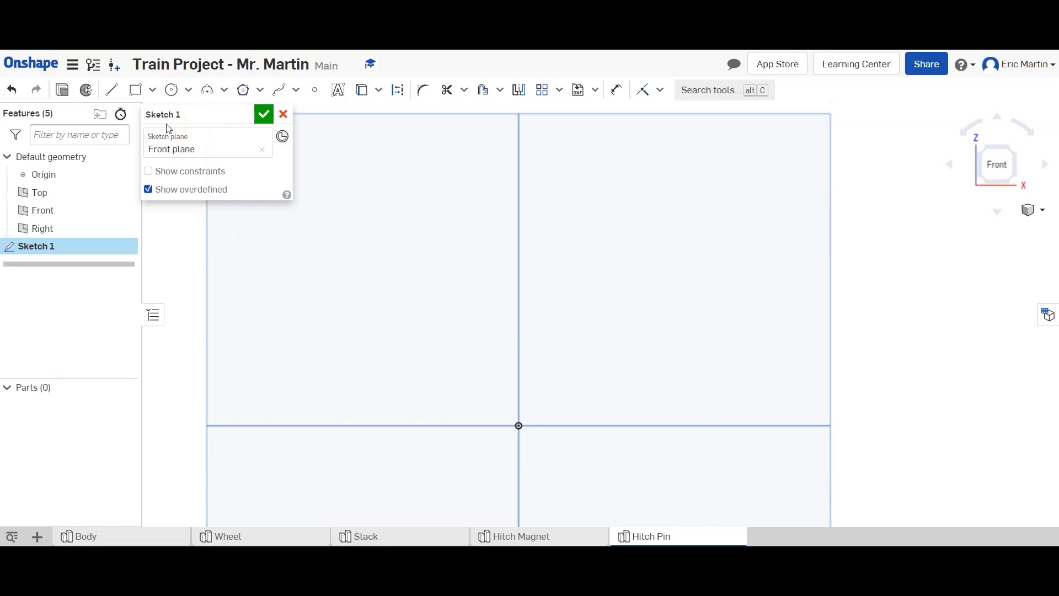
left_click(112, 90)
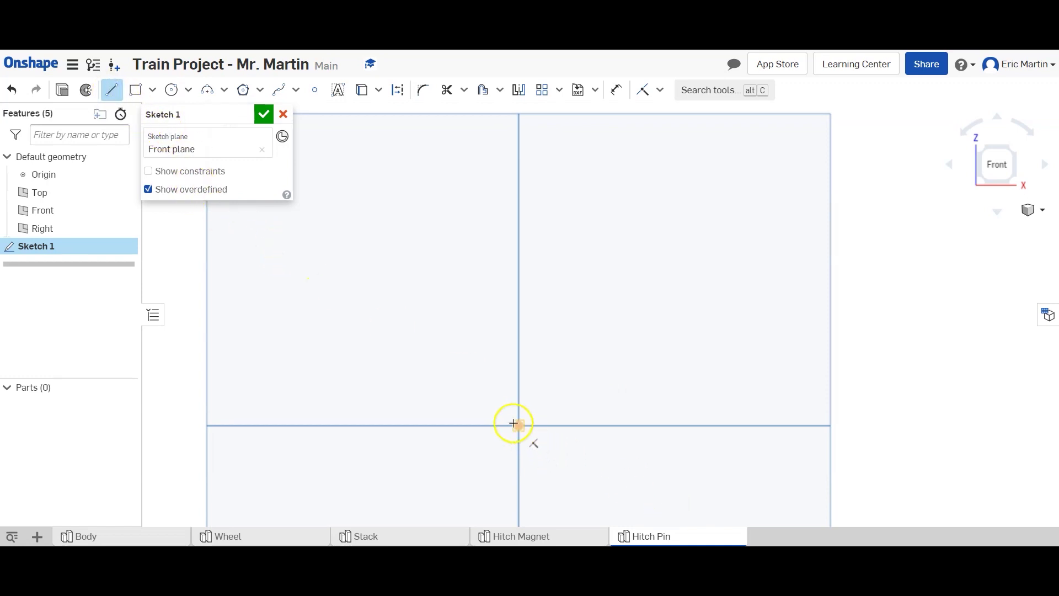
Draw a 0.65 vertical centre line up from the origin.
left_click_drag(513, 423, 519, 283)
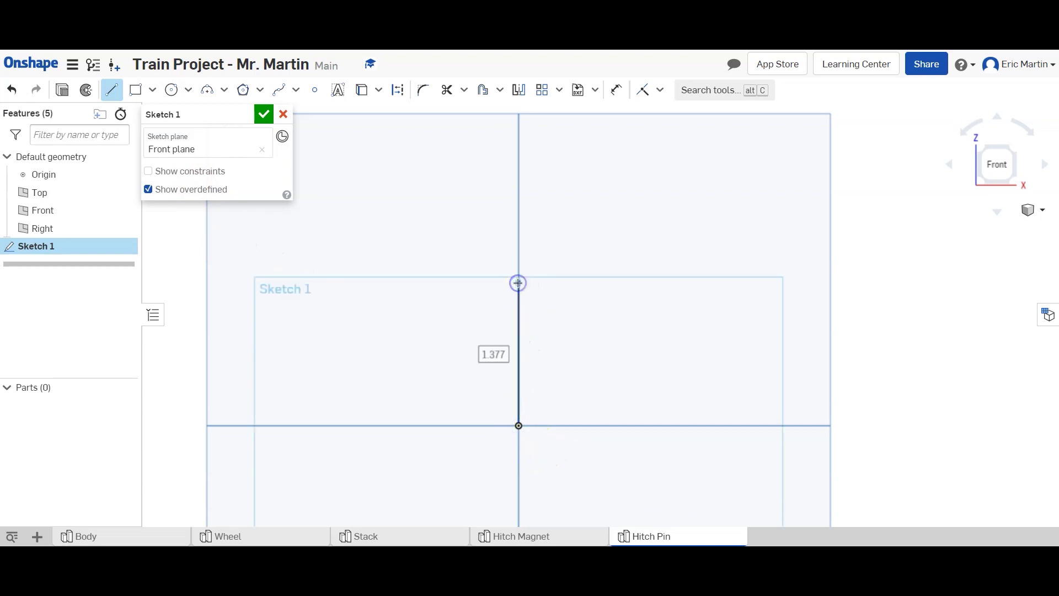
key("Tab")
type(".65")
key("Return")
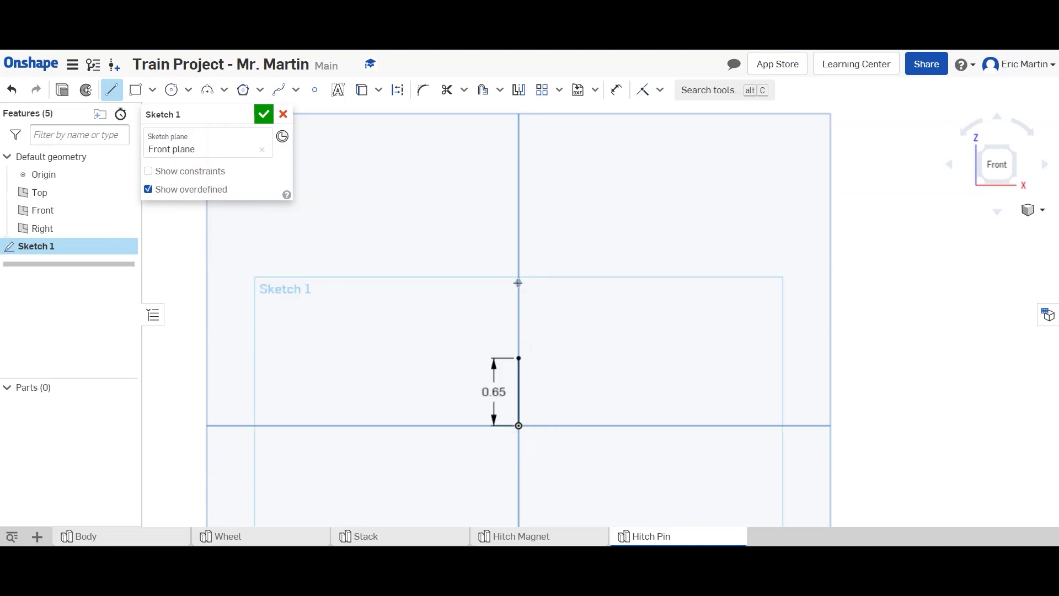
scroll(525, 470, "up", 3)
key("Escape")
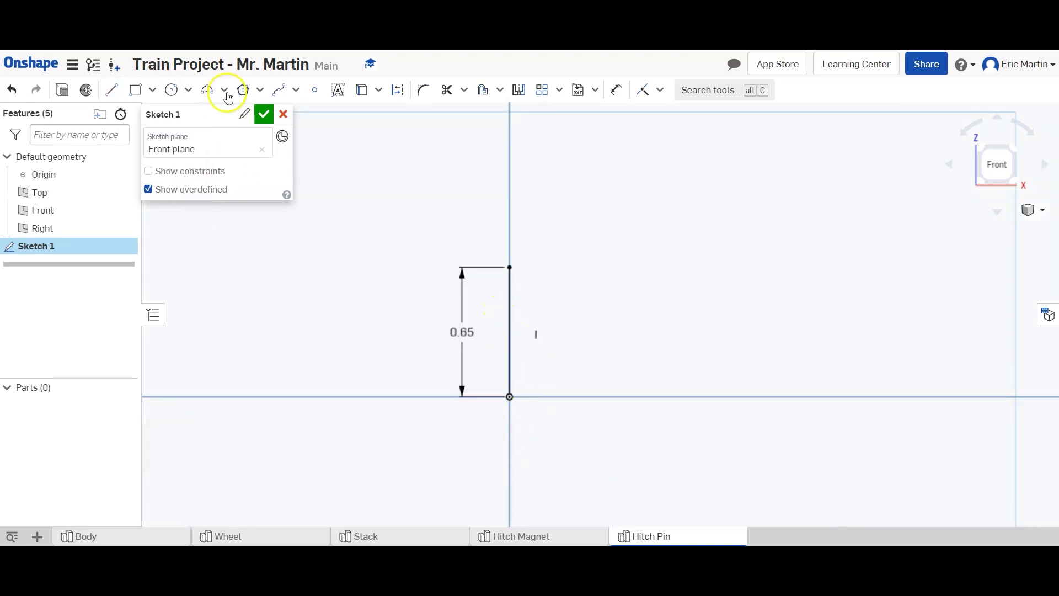
Draw the 0.125 horizontal base line from the origin, undoing a misplaced segment.
left_click(111, 90)
left_click(509, 396)
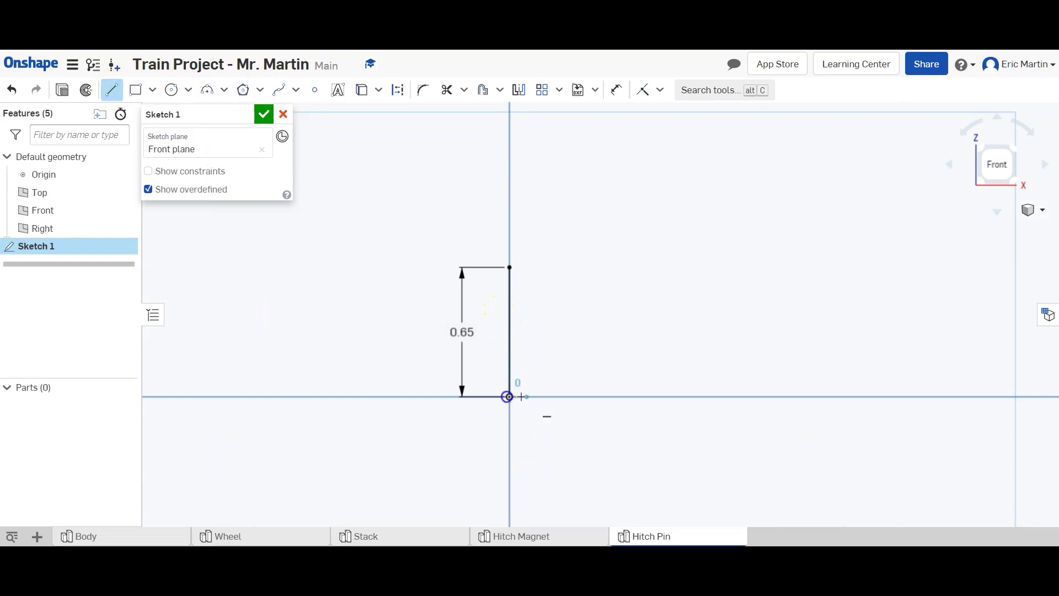
type(".125")
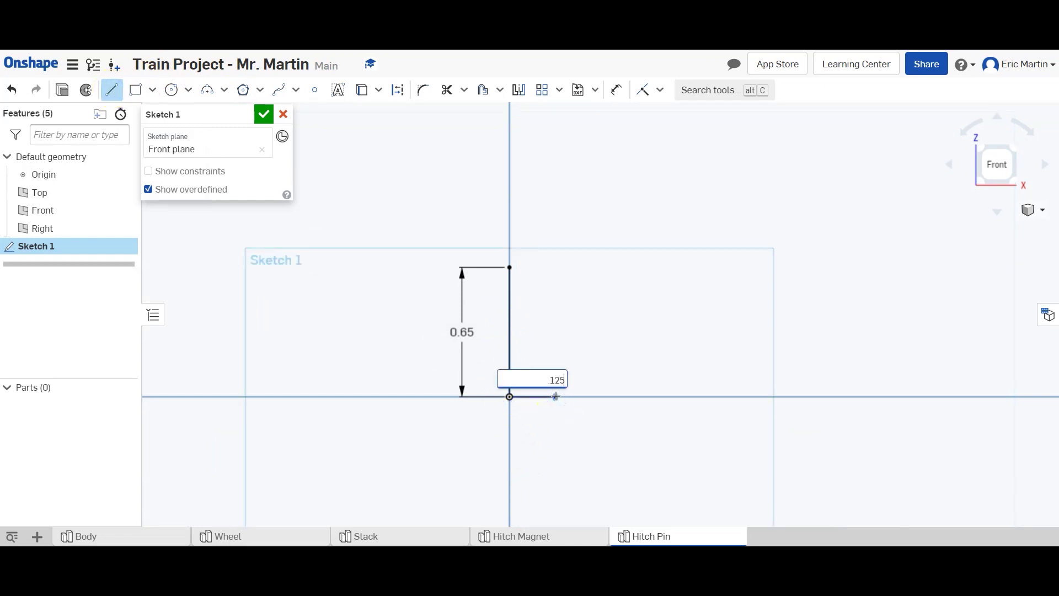
key("Return")
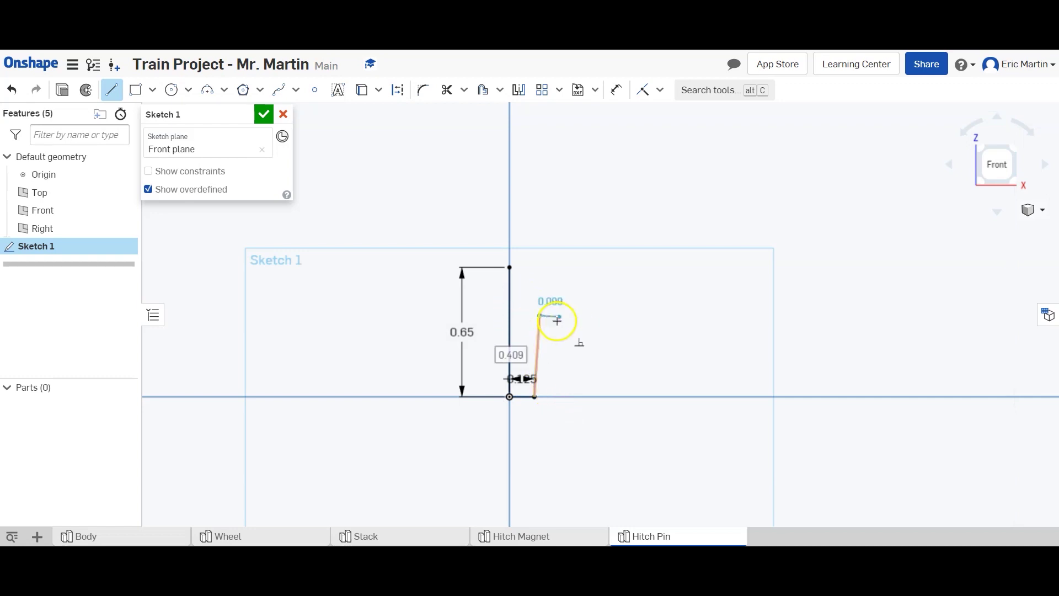
left_click(543, 301)
key("Escape")
key("ctrl+z")
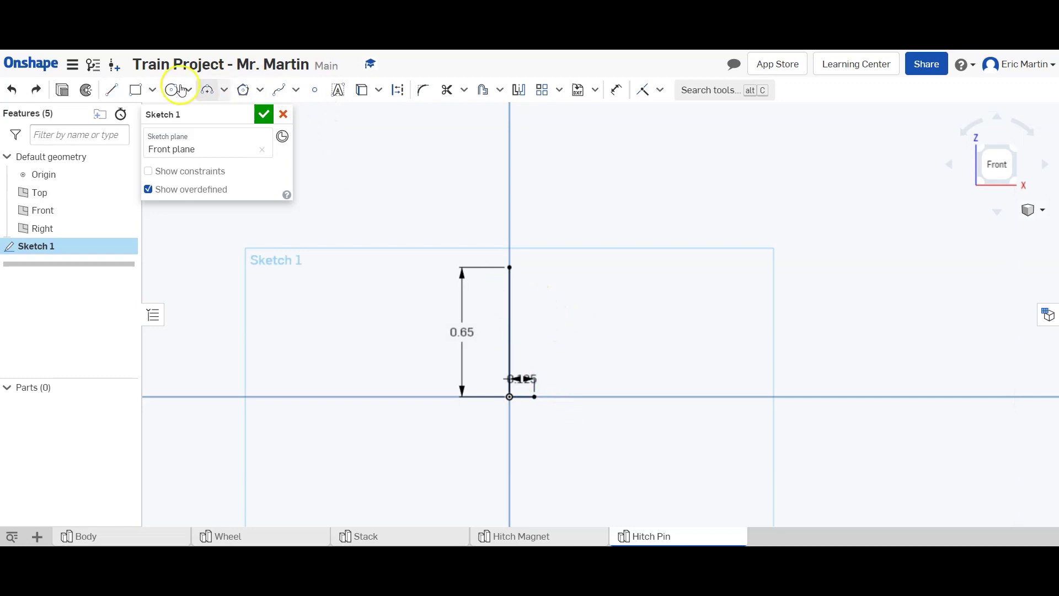
Add the 0.5 vertical side and a 0.075 horizontal step, moving its dimension clear.
left_click(113, 89)
left_click(534, 396)
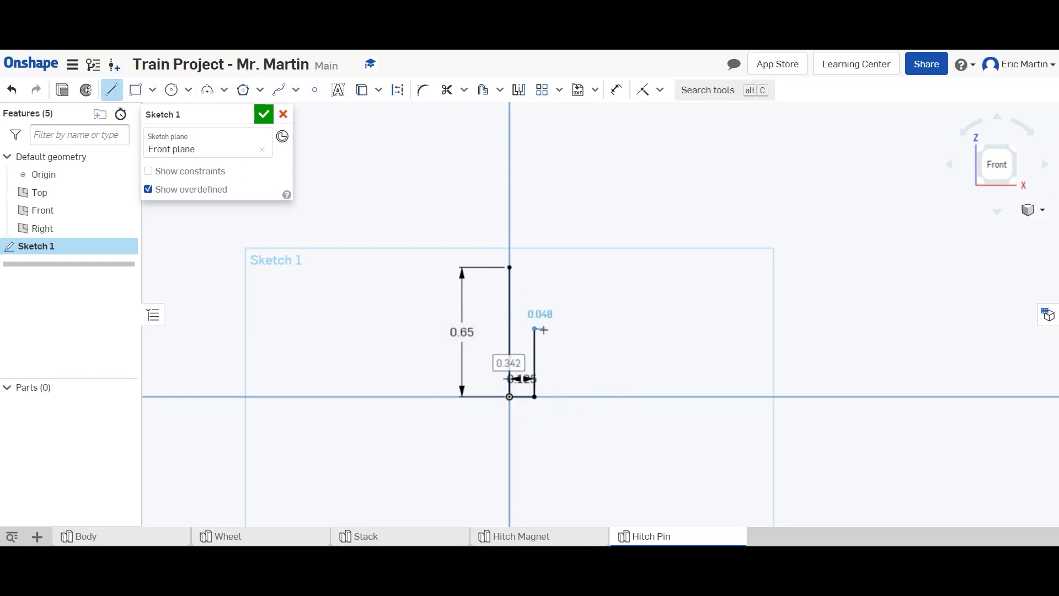
type("0.5")
key("Return")
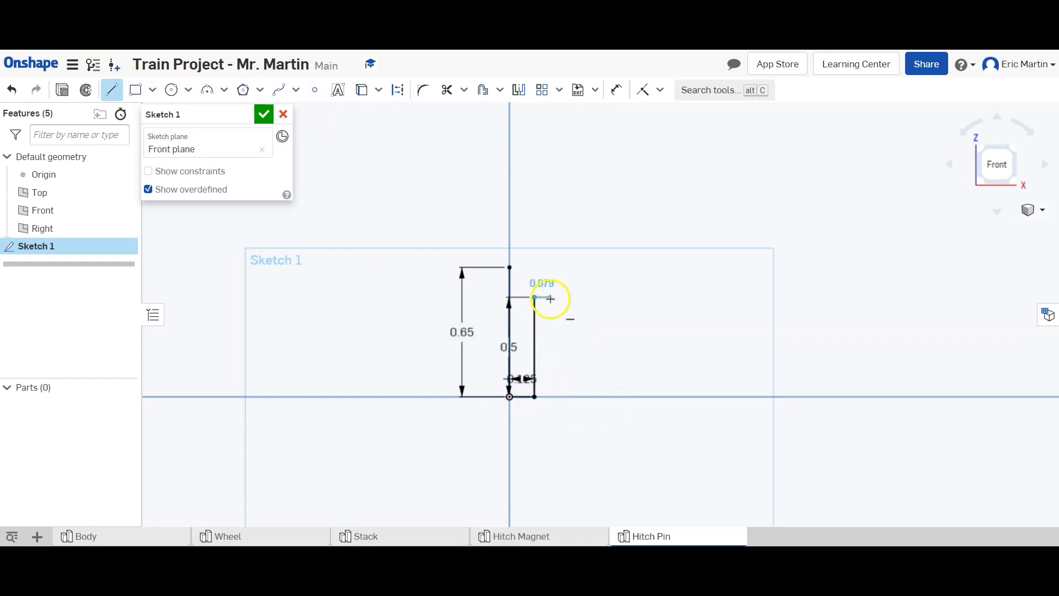
left_click(550, 298)
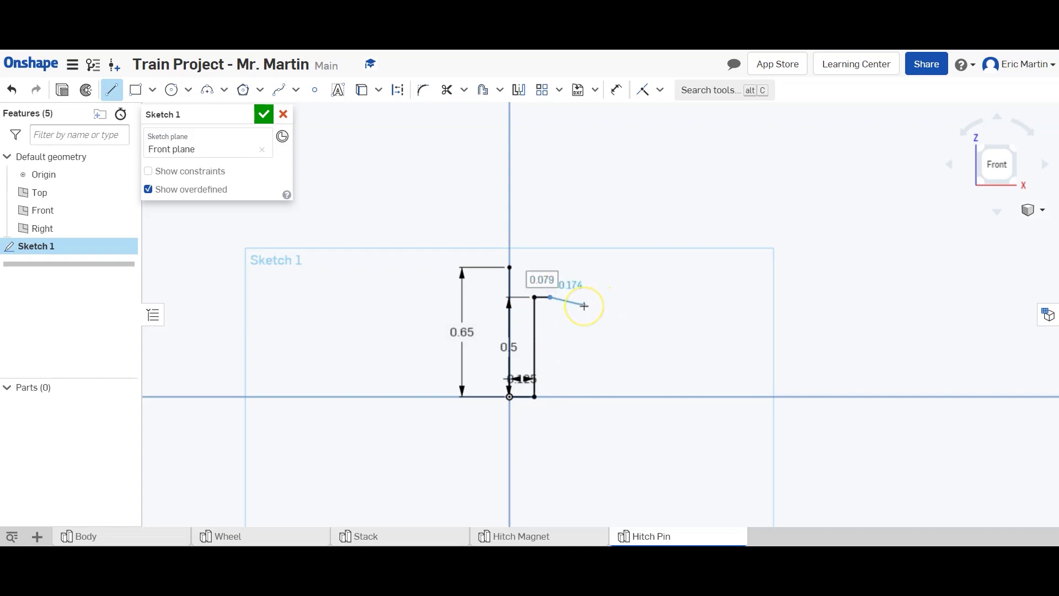
key("Tab")
key("Escape")
key("Escape")
scroll(525, 306, "up", 3)
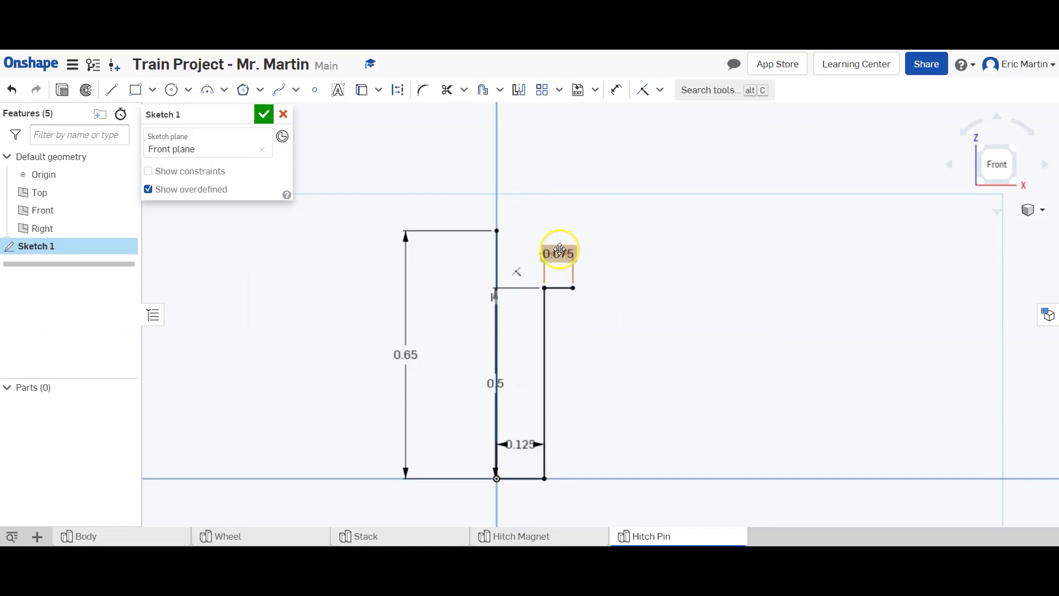
left_click_drag(581, 308, 629, 318)
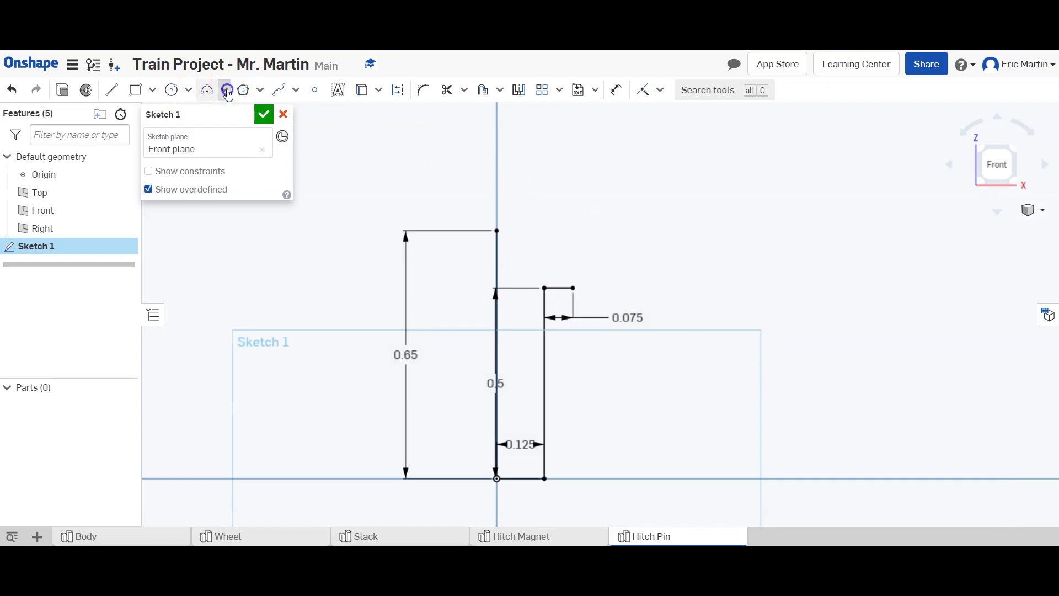
Attempt a three-point arc from the profile top to the step corner, then cancel it.
left_click(225, 90)
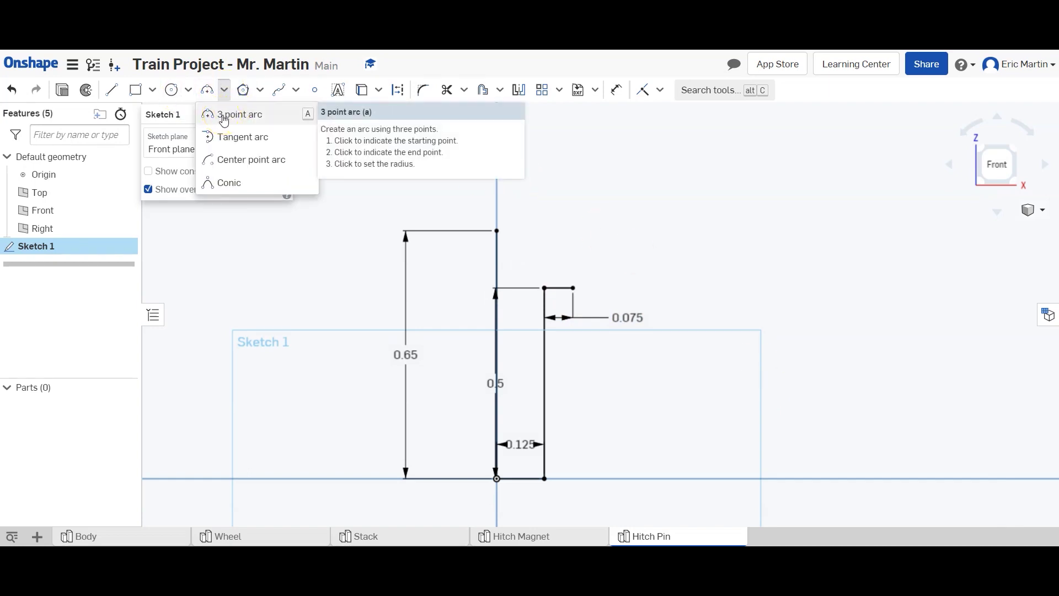
left_click(224, 116)
left_click(498, 231)
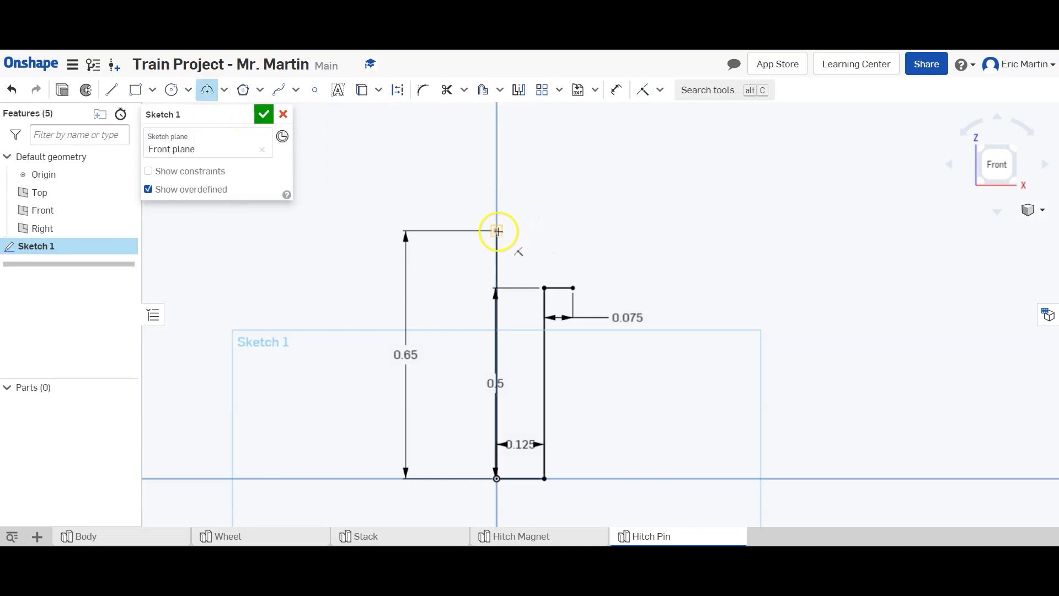
left_click(543, 288)
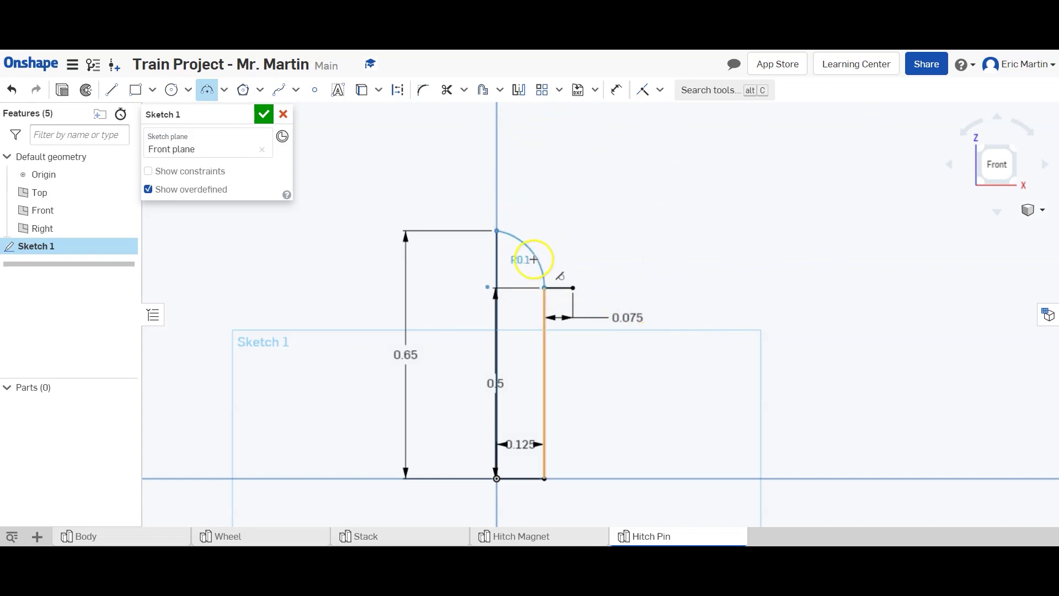
key("Escape")
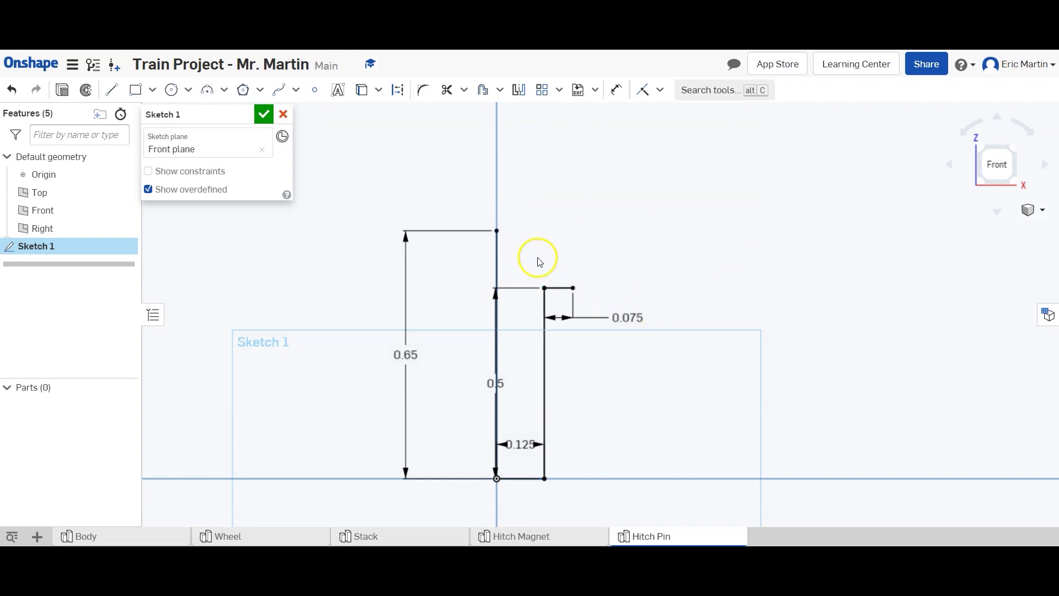
Draw a three-point dome arc from the profile top to the shoulder corner, radius 0.208.
left_click(207, 89)
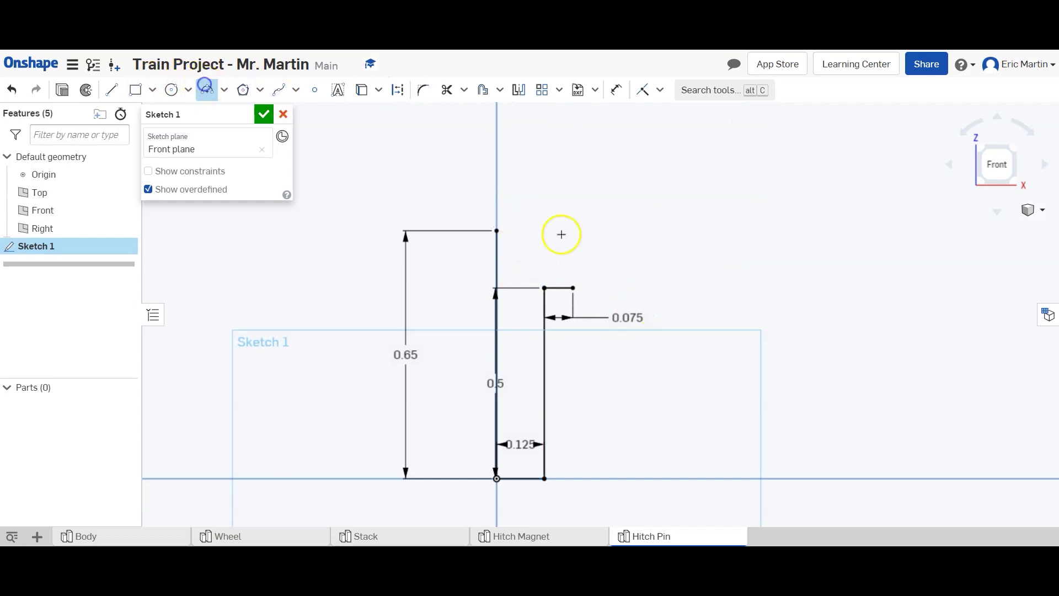
left_click(495, 230)
left_click(573, 287)
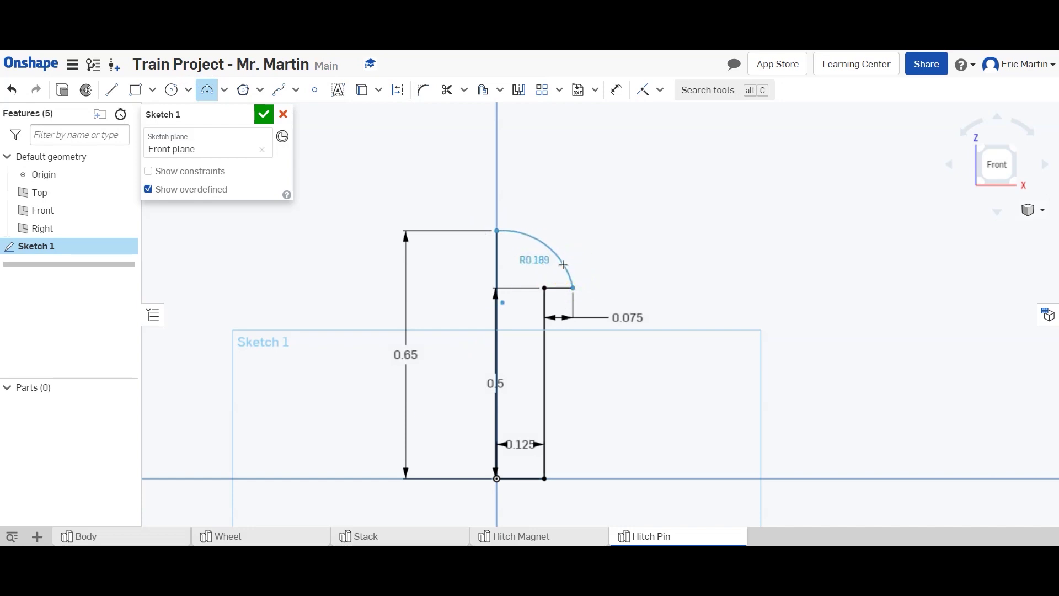
left_click(561, 265)
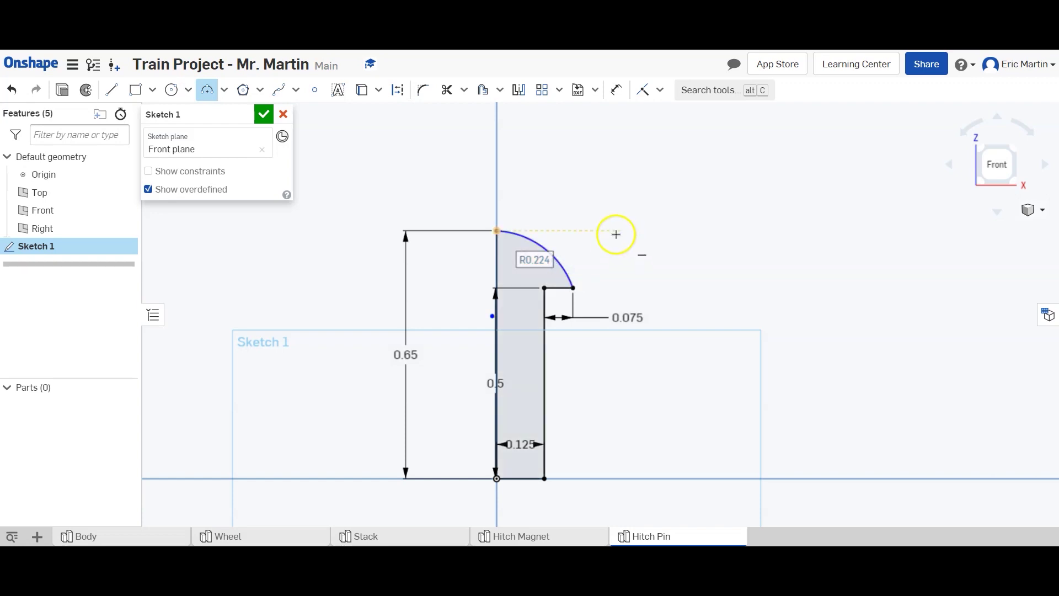
key("BackSpace")
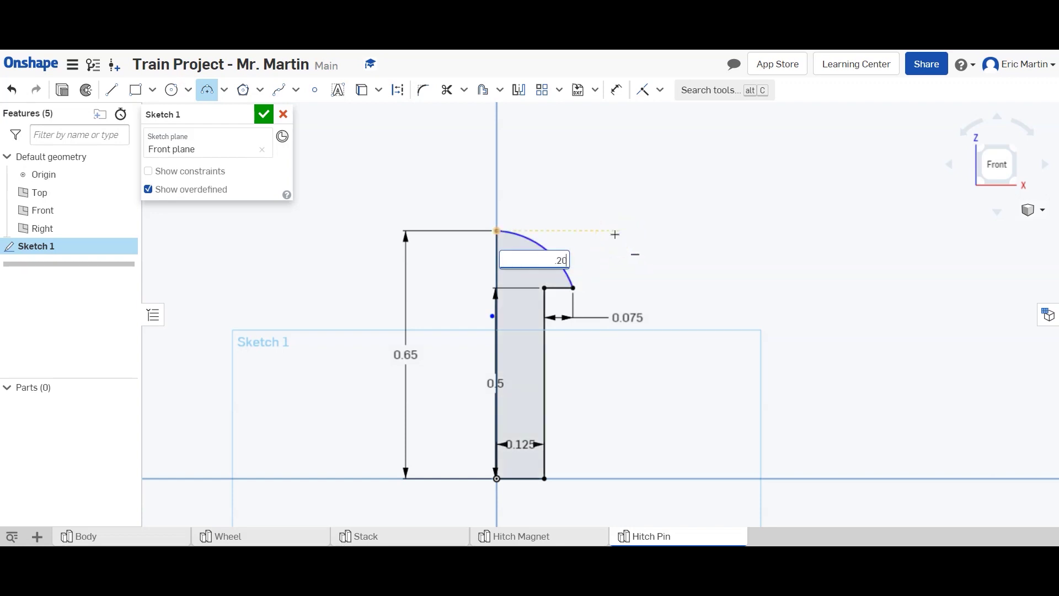
key("Return")
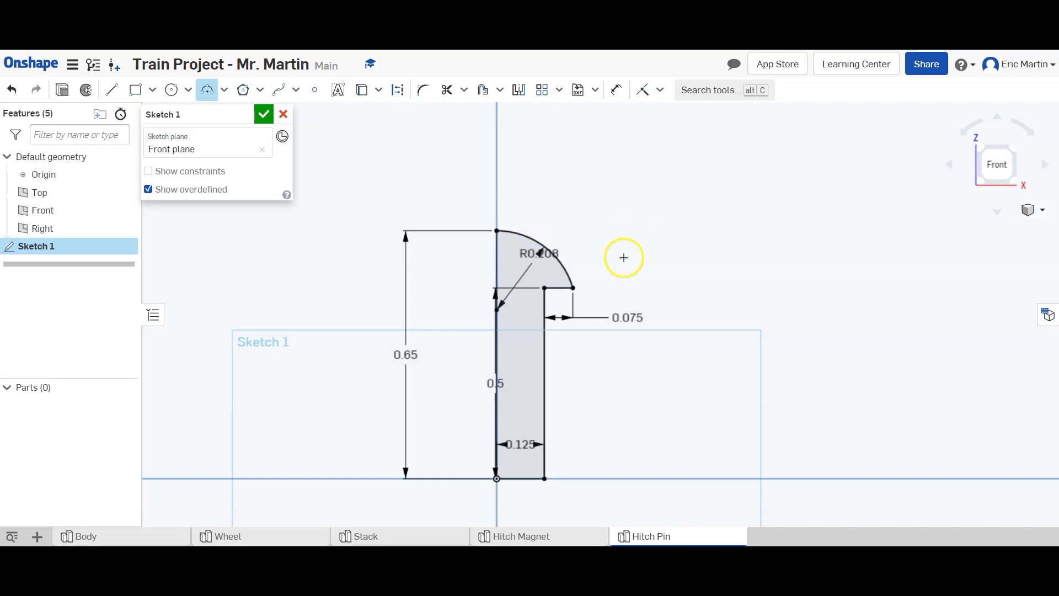
key("Escape")
Move the R0.208 label clear of the arc and finish the sketch.
left_click(566, 242)
left_click_drag(567, 242, 601, 227)
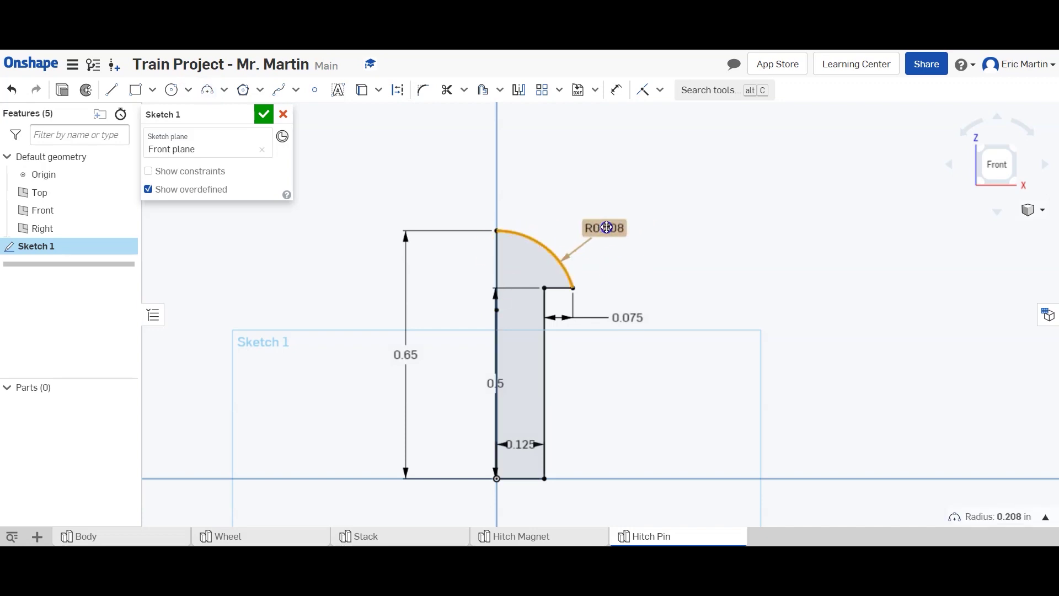
left_click(712, 236)
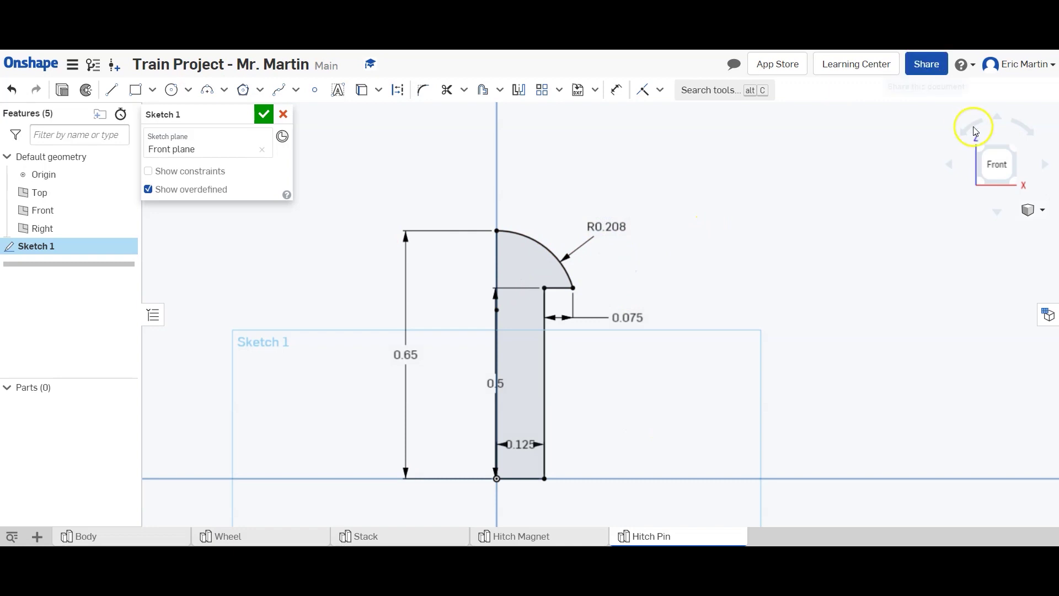
left_click(265, 114)
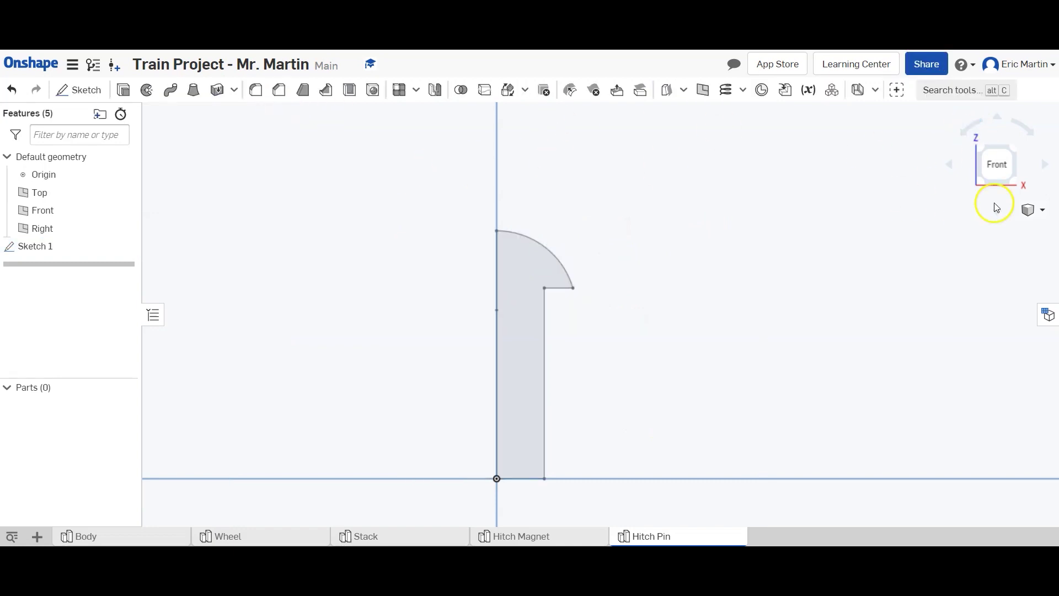
Revolve the profile a full turn about its vertical edge to form the domed pin Part 1.
left_click(979, 148)
scroll(513, 364, "up", 5)
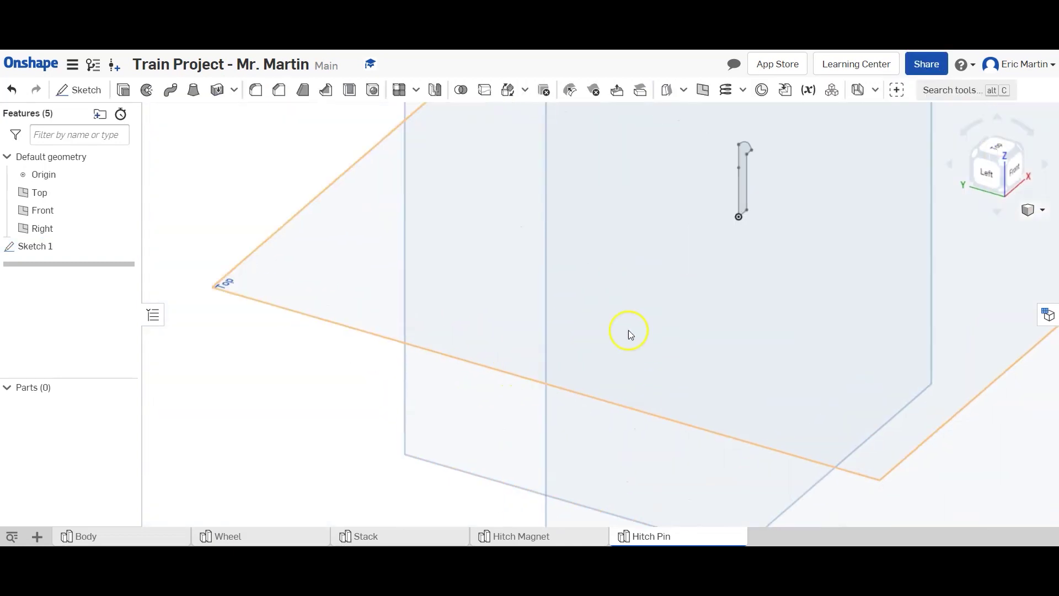
scroll(629, 333, "up", 2)
middle_click_drag(574, 373, 425, 494)
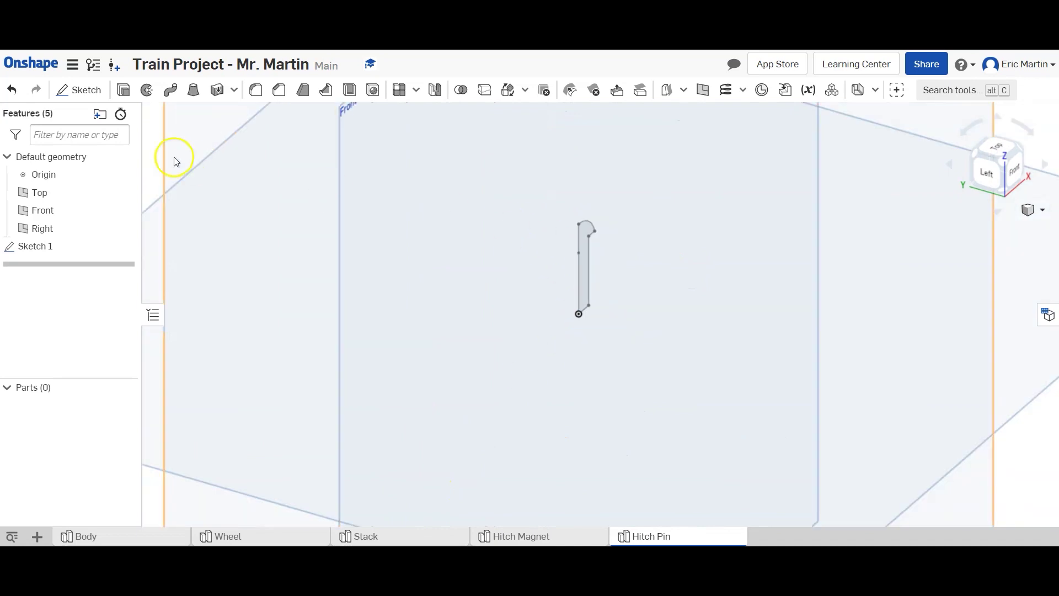
left_click(146, 90)
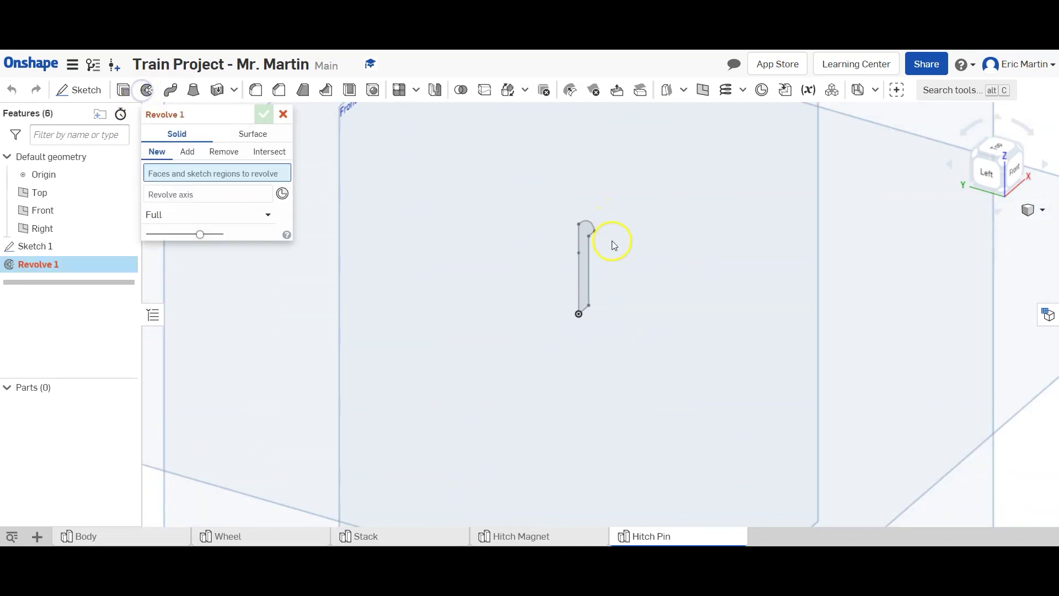
left_click(583, 237)
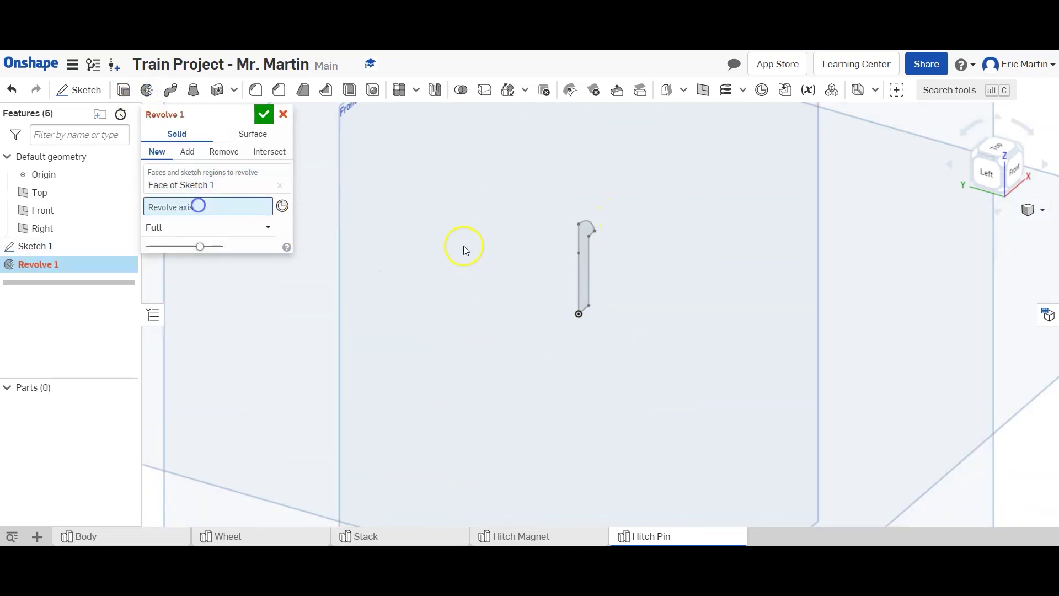
left_click(578, 267)
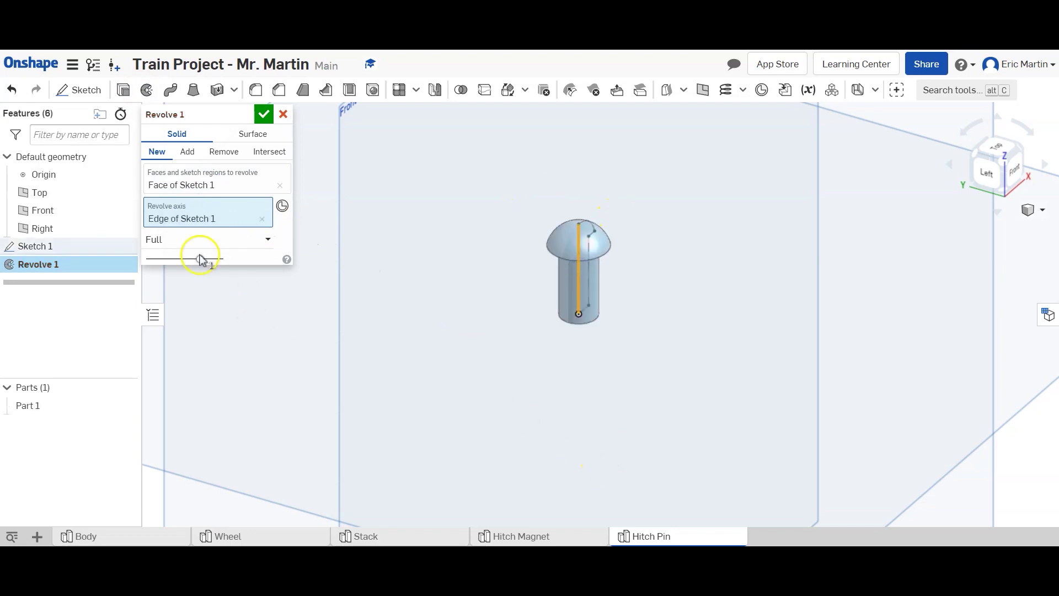
left_click(260, 120)
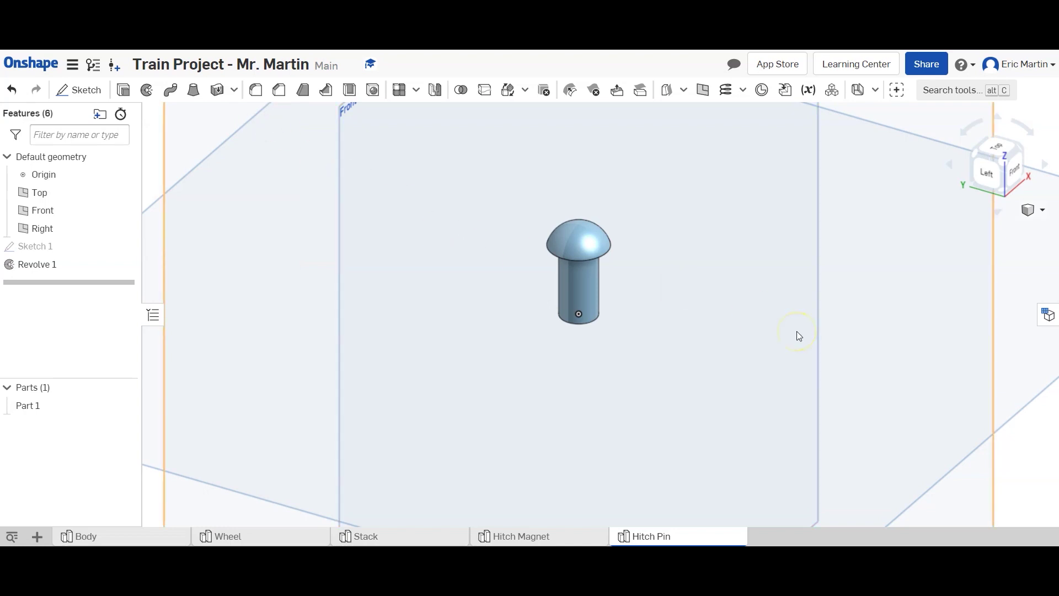
left_click(25, 406)
Assign PLA to the hitch pin and display its mass properties (0.002 lb, 0.036 in³).
right_click(24, 407)
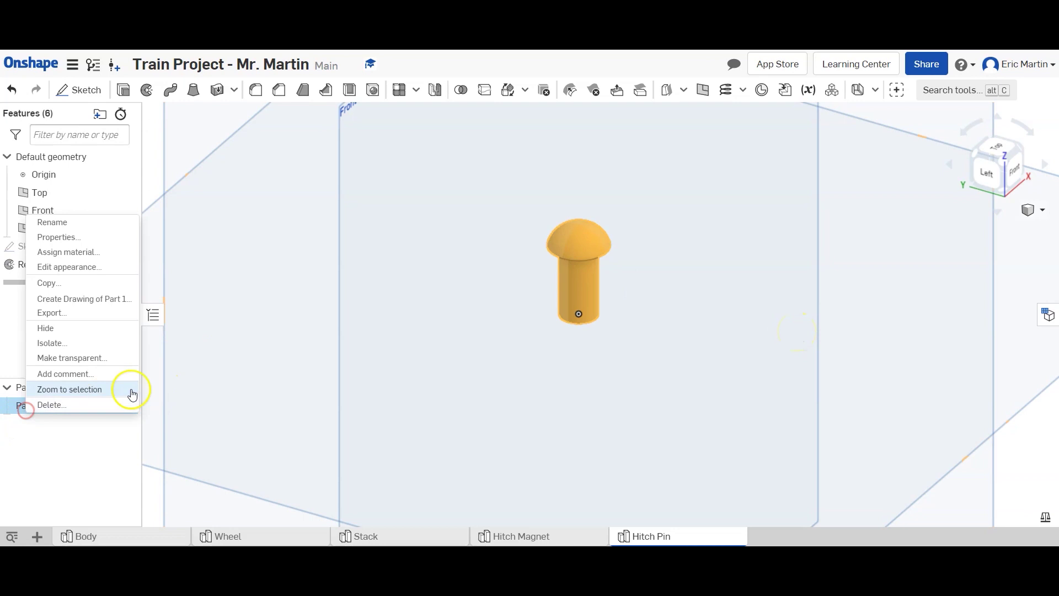
left_click(85, 252)
left_click(276, 450)
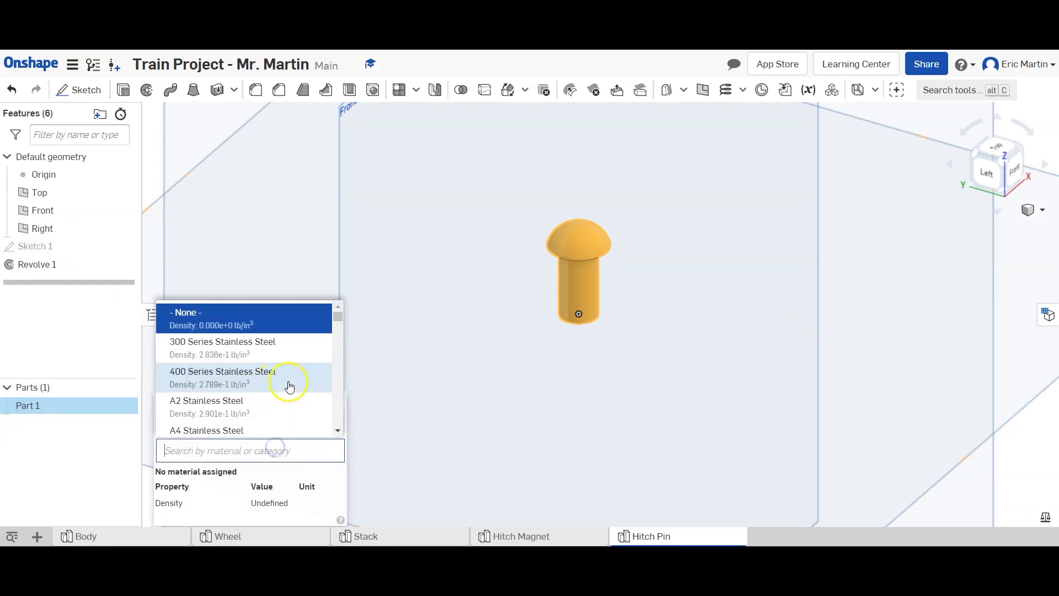
scroll(286, 386, "down", 3)
left_click_drag(342, 326, 336, 395)
scroll(338, 353, "up", 10)
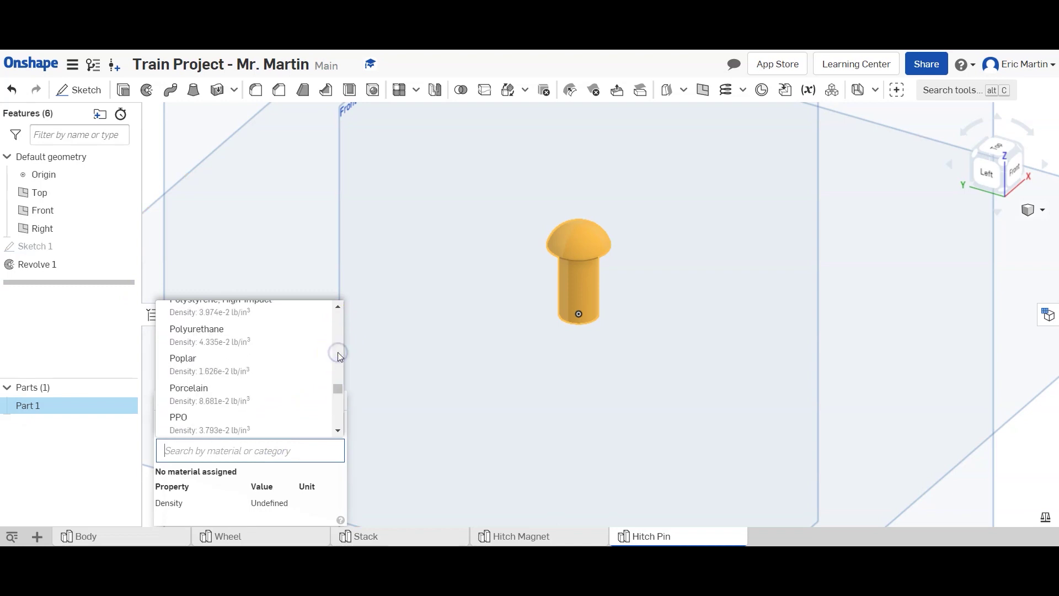
scroll(283, 375, "up", 2)
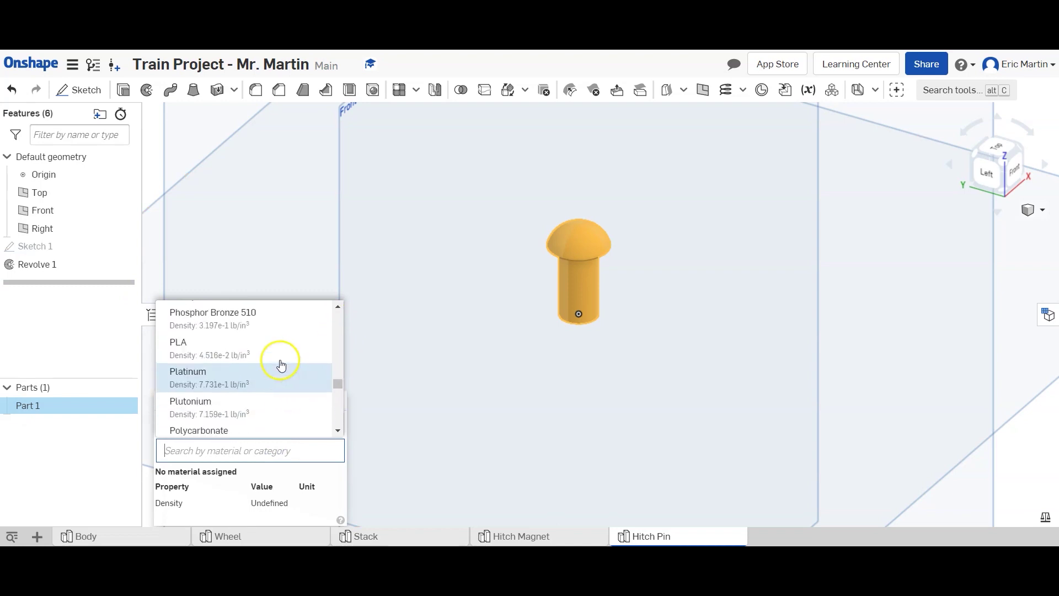
left_click(212, 368)
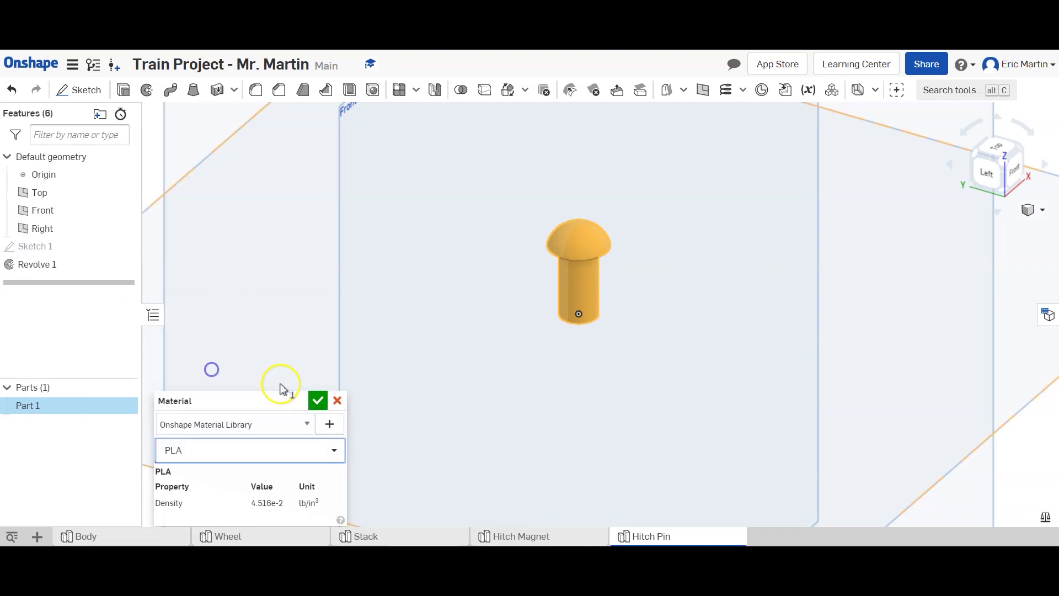
left_click(317, 400)
left_click(1045, 522)
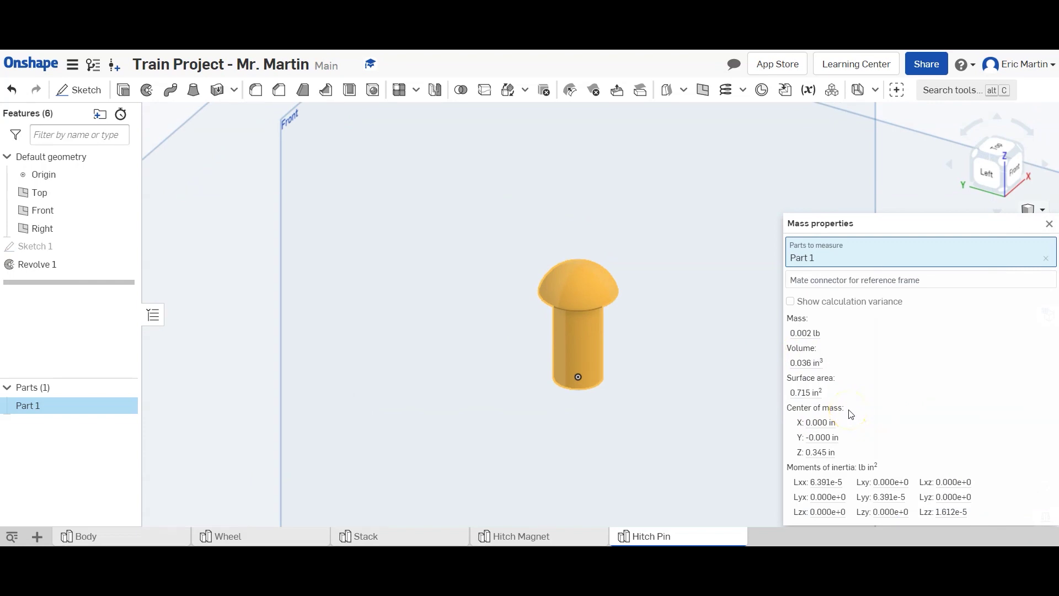
left_click(772, 411)
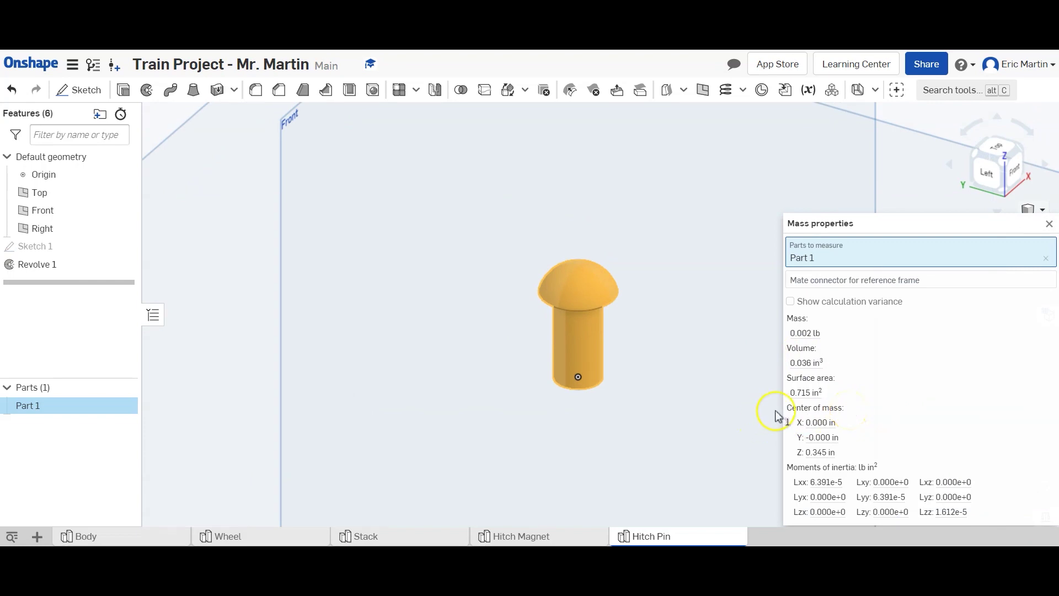